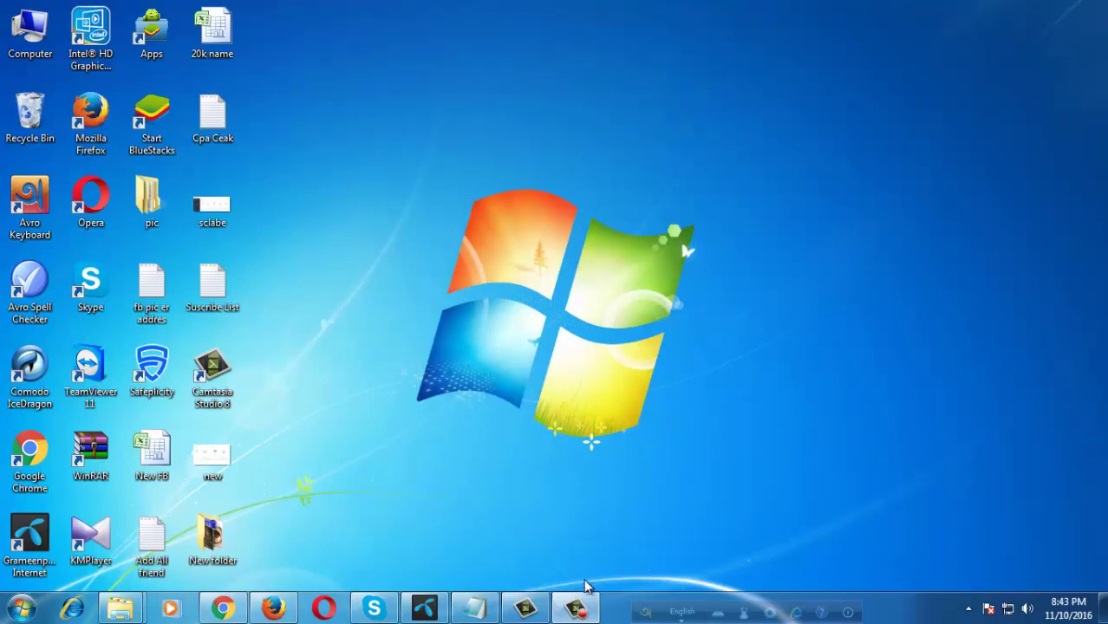
Launch Adobe Photoshop 7.0, dismiss the scratch disk notice, cancel registration and decline customizing the color settings.
click(22, 609)
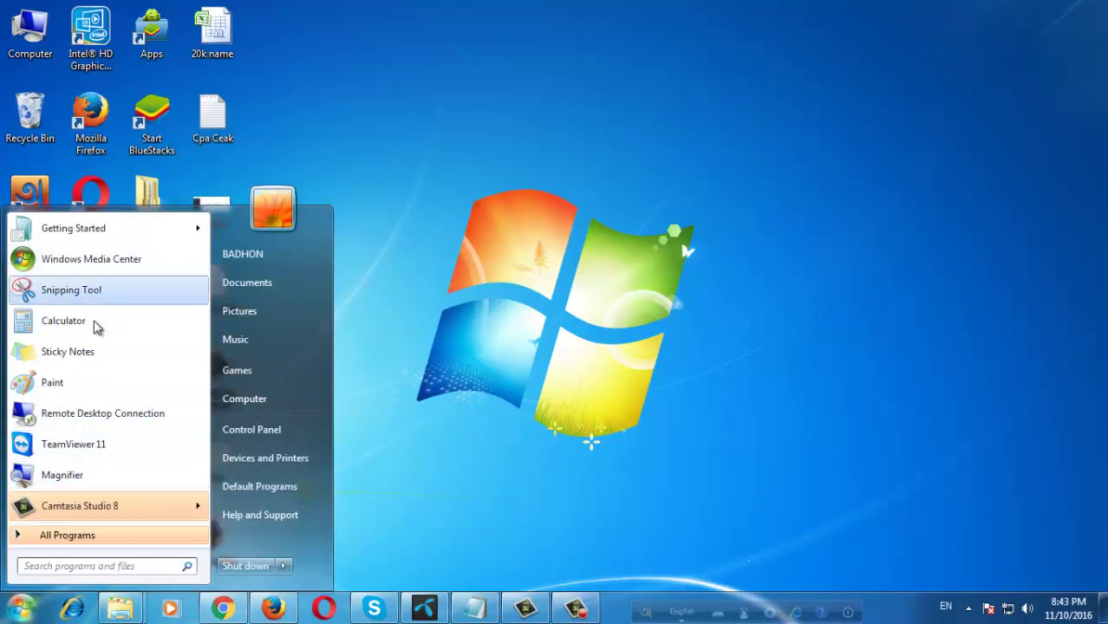
click(98, 537)
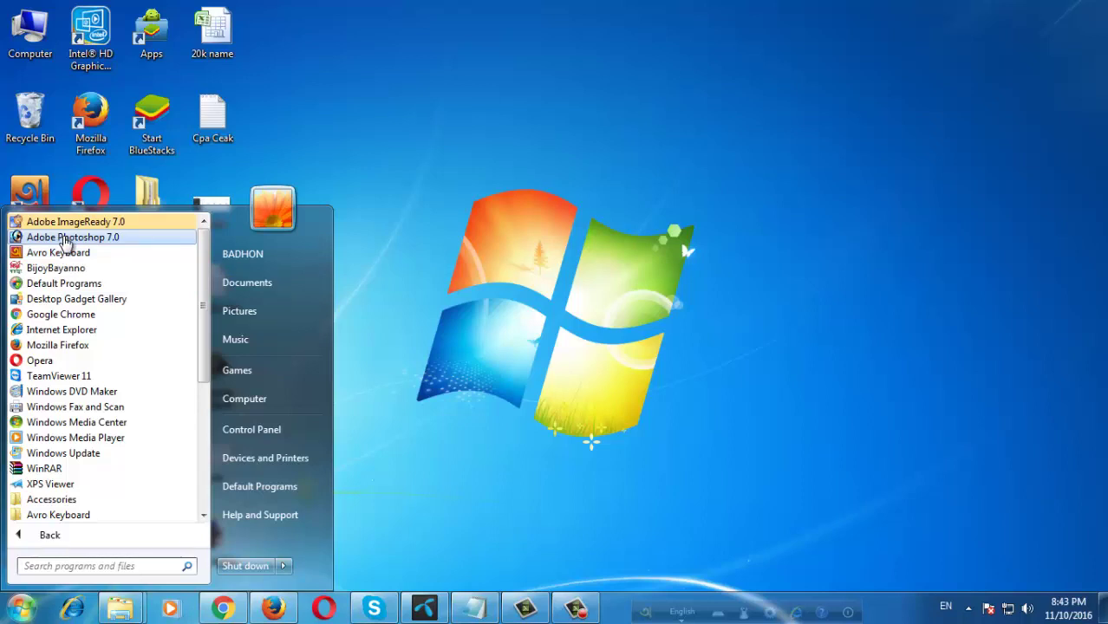
click(69, 237)
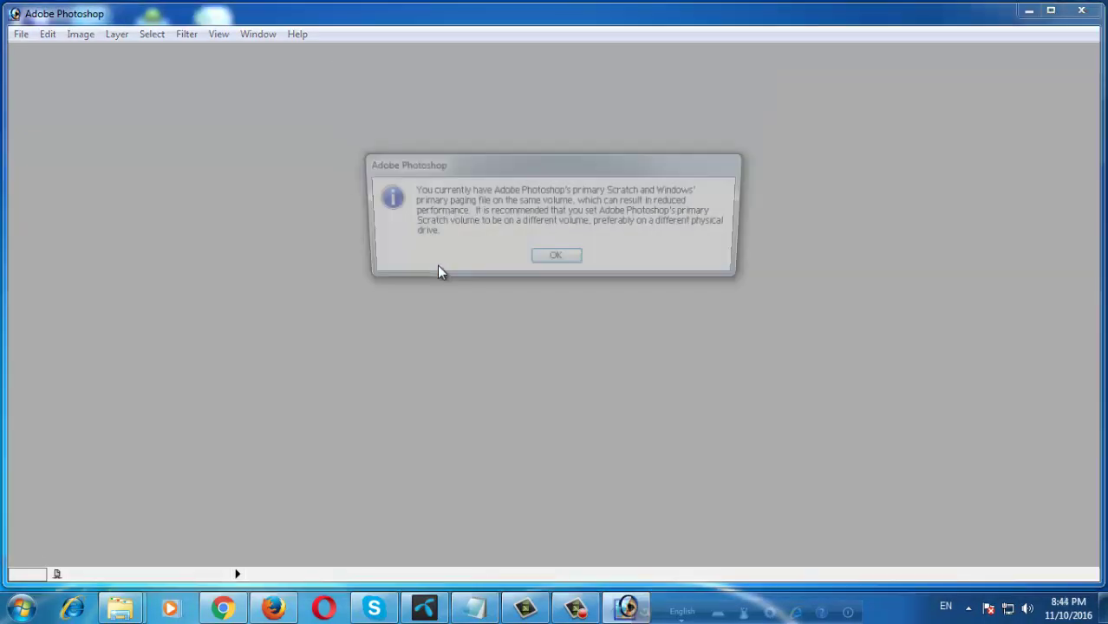
click(556, 261)
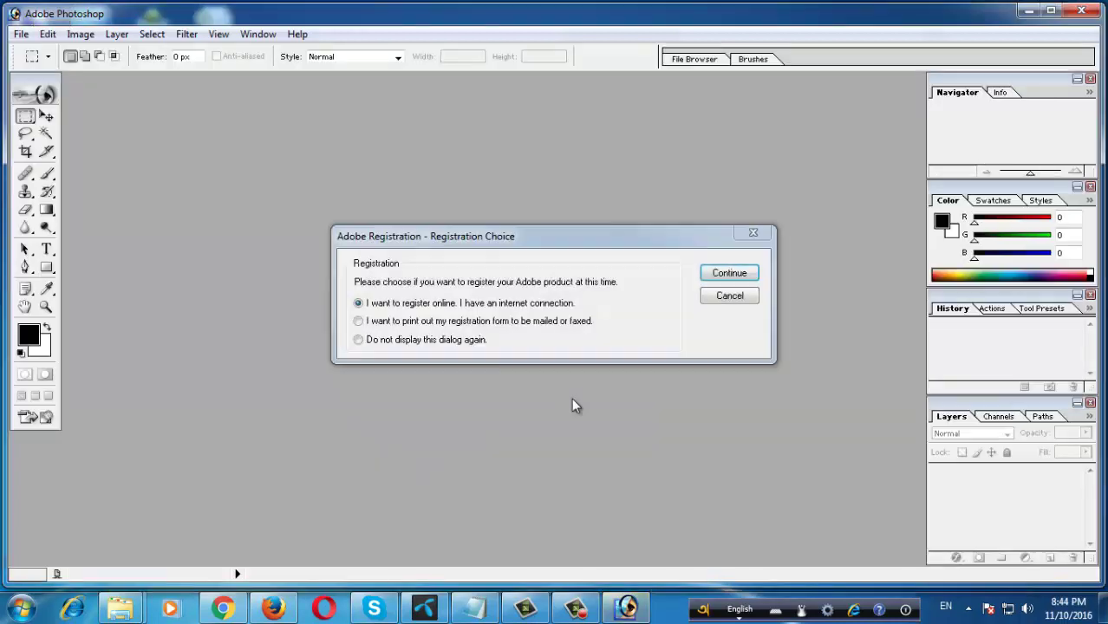
click(729, 297)
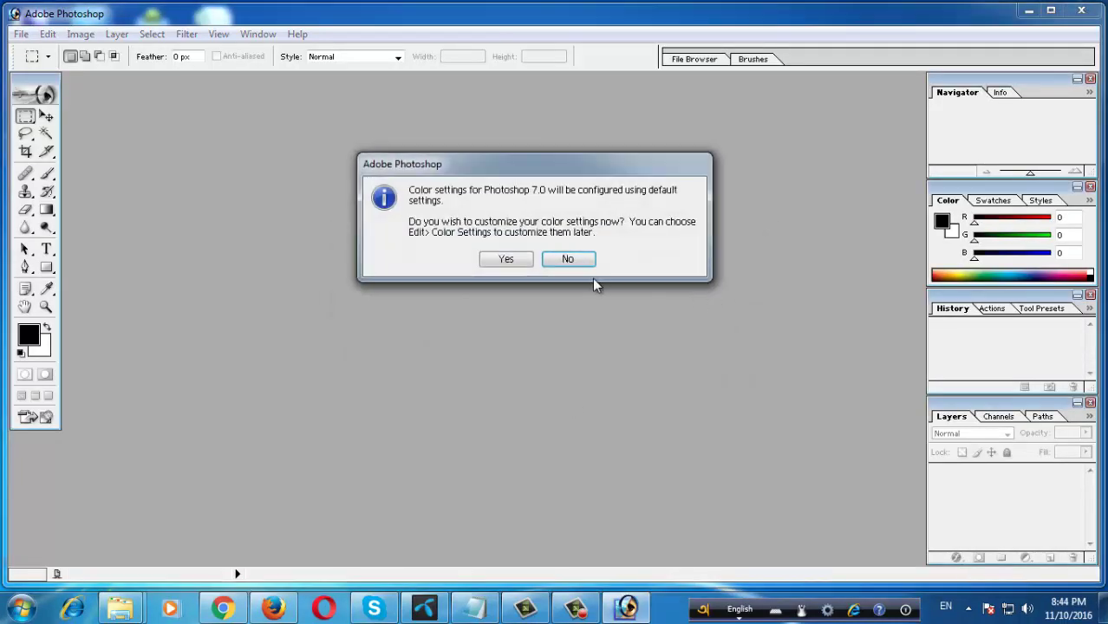
click(564, 263)
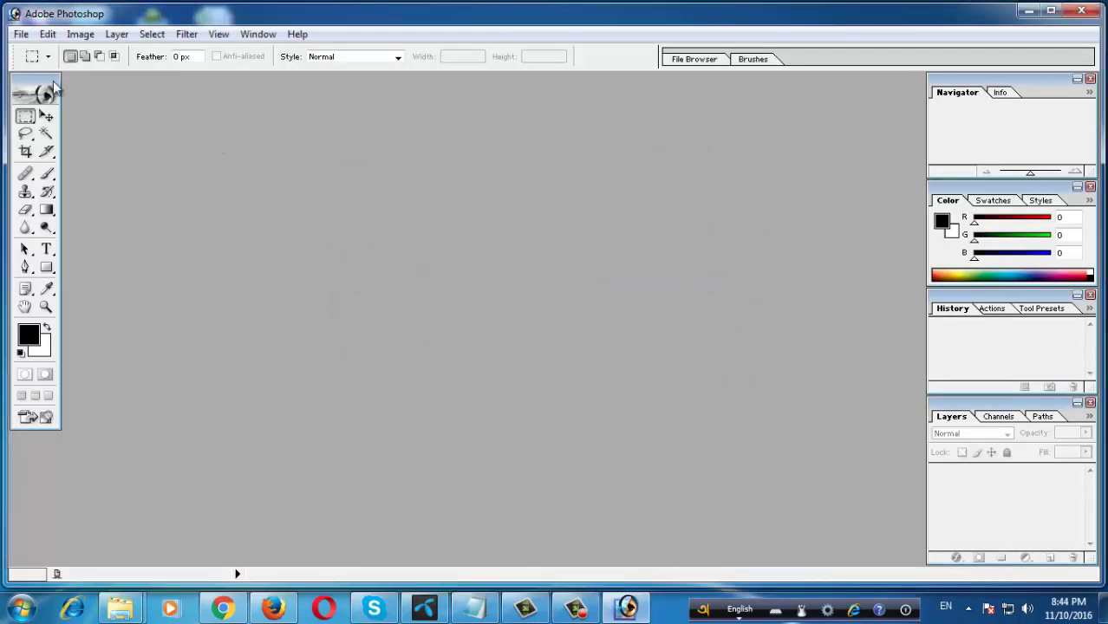
click(21, 35)
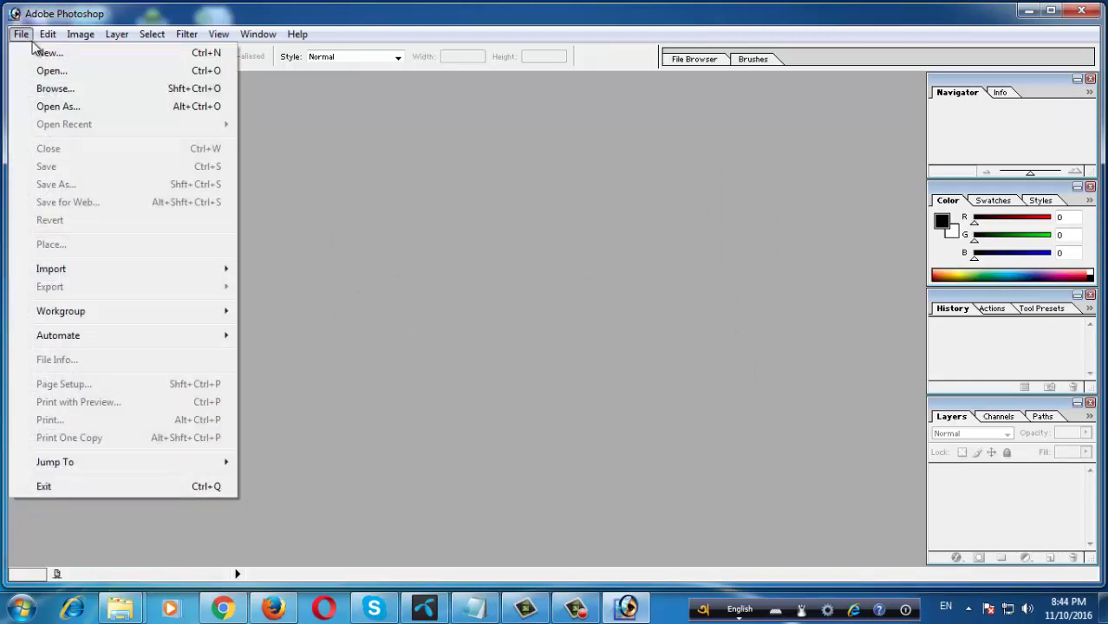
click(52, 54)
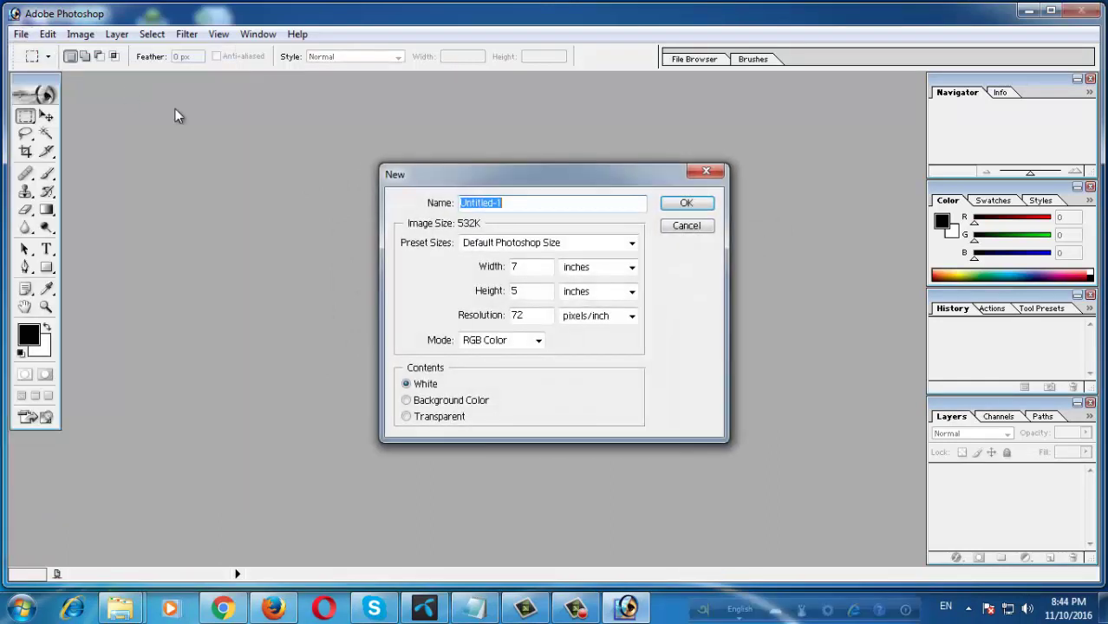
click(715, 177)
Open the images (1) picture from New folder on the Desktop and maximize its document window.
click(21, 35)
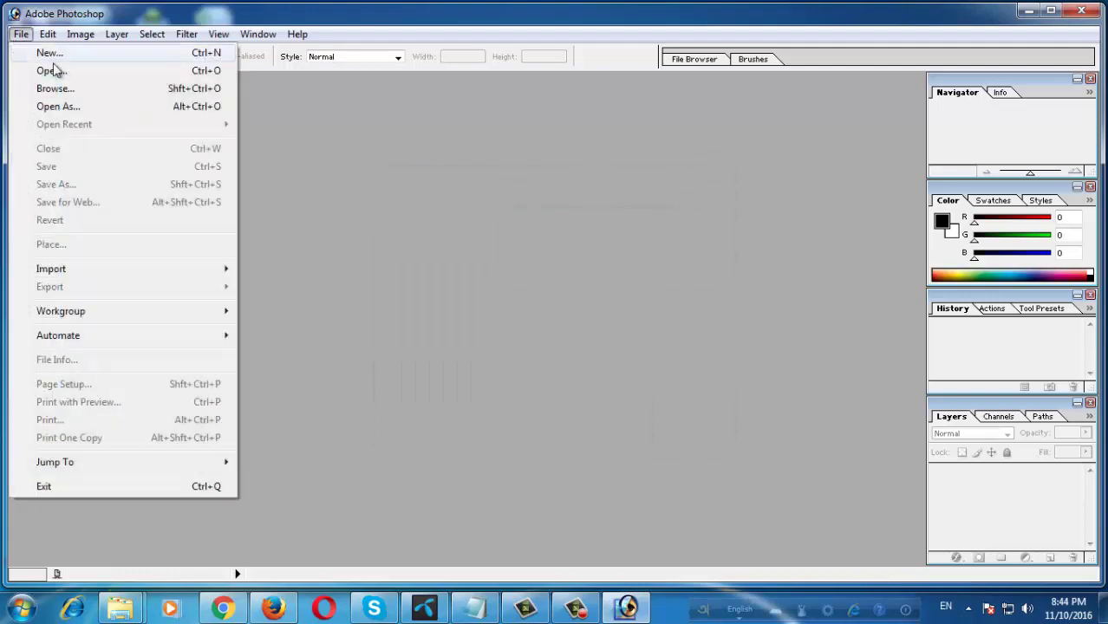
click(65, 72)
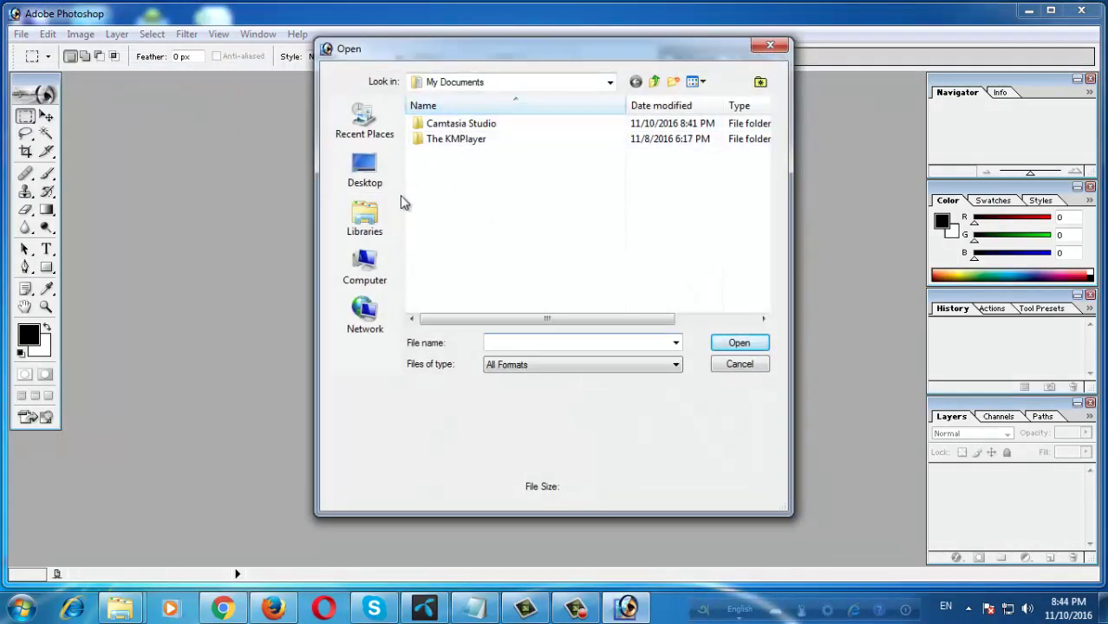
click(386, 180)
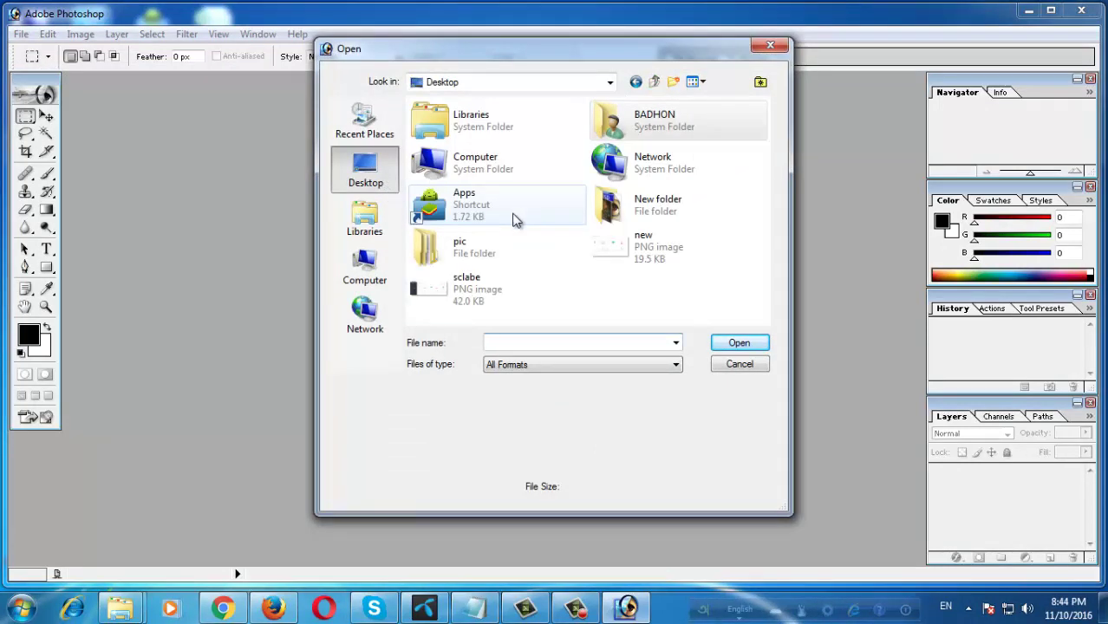
double_click(666, 217)
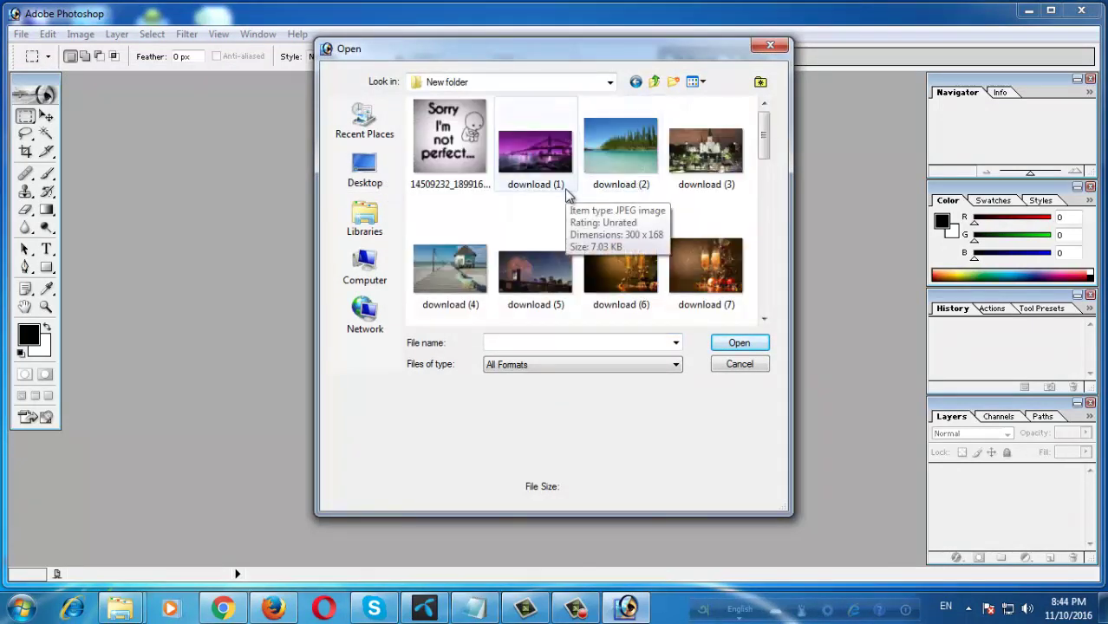
scroll(564, 195, down, 3)
scroll(562, 238, down, 1)
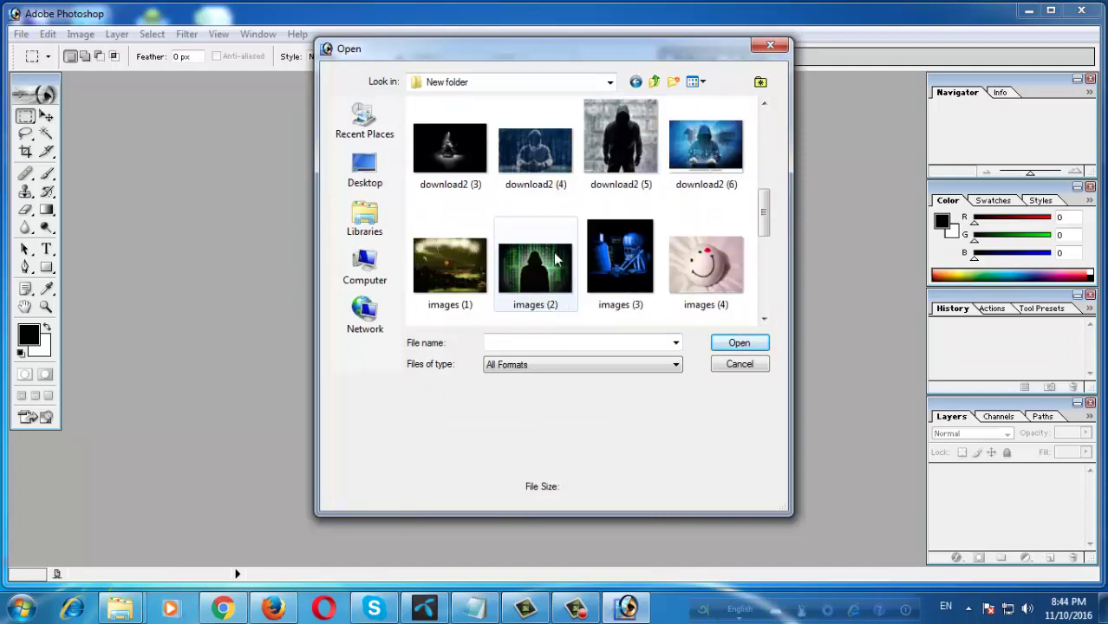
double_click(468, 271)
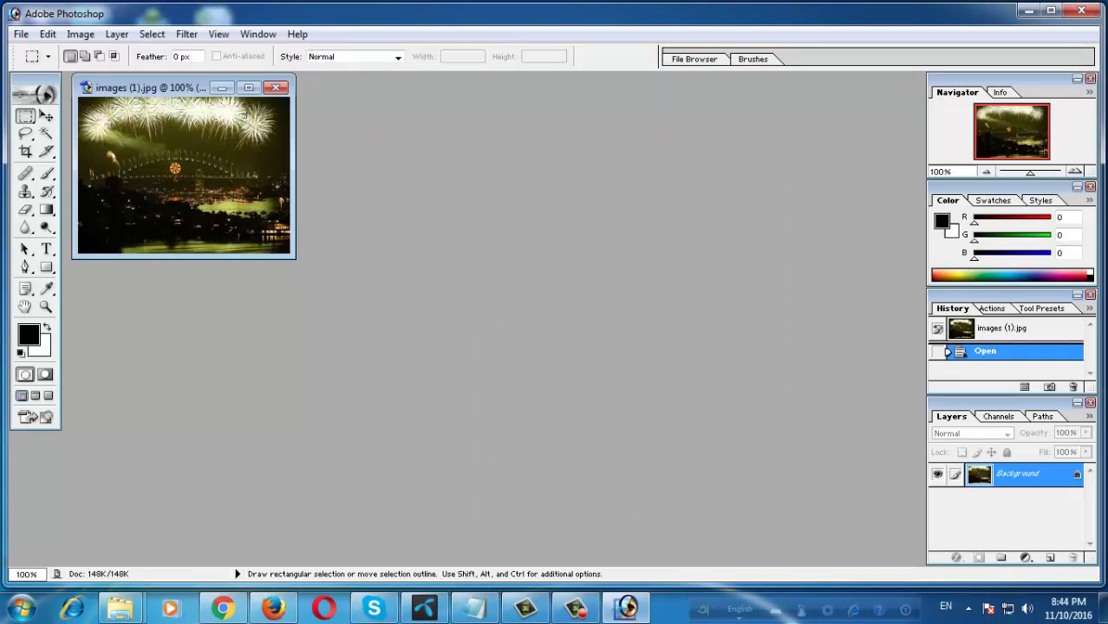
click(248, 87)
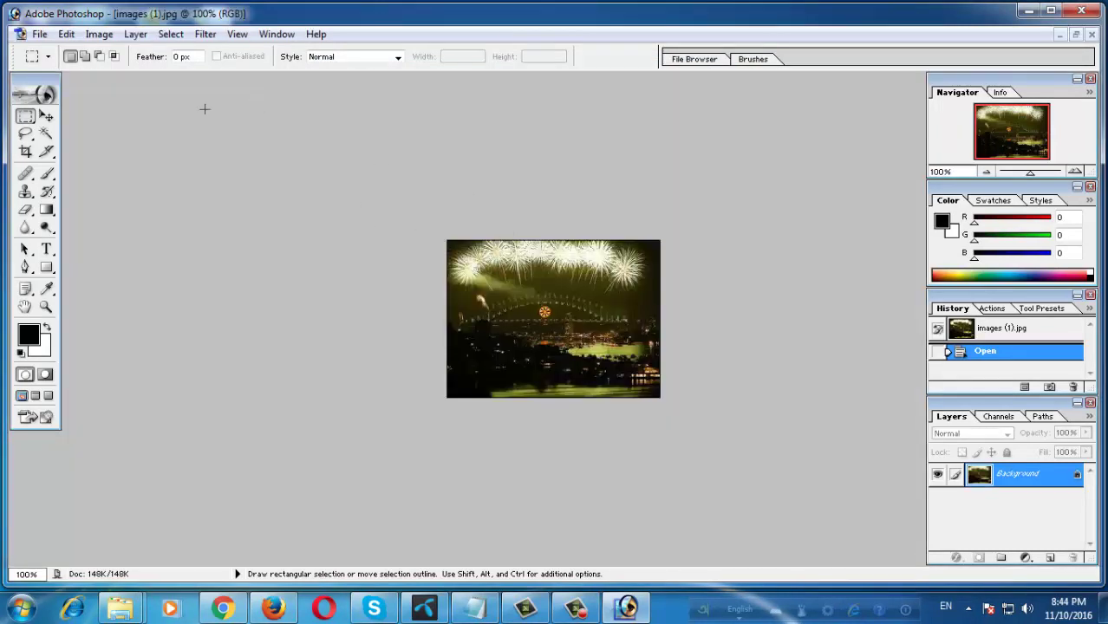
Open the Image Size settings for the picture and turn off Constrain Proportions, keeping Resample Image on.
click(98, 35)
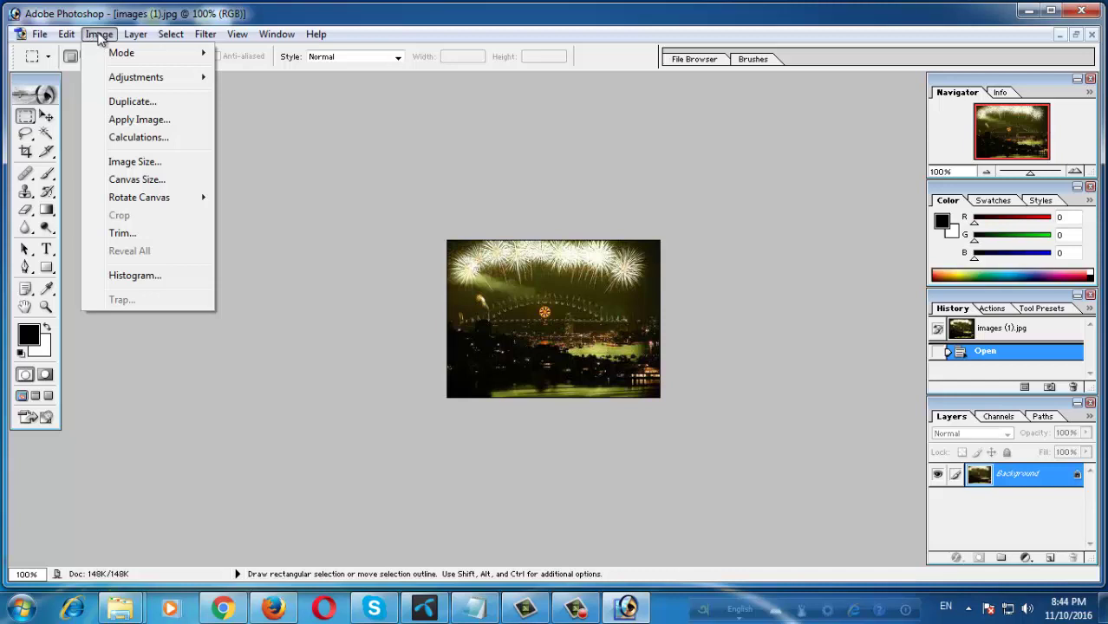
click(132, 162)
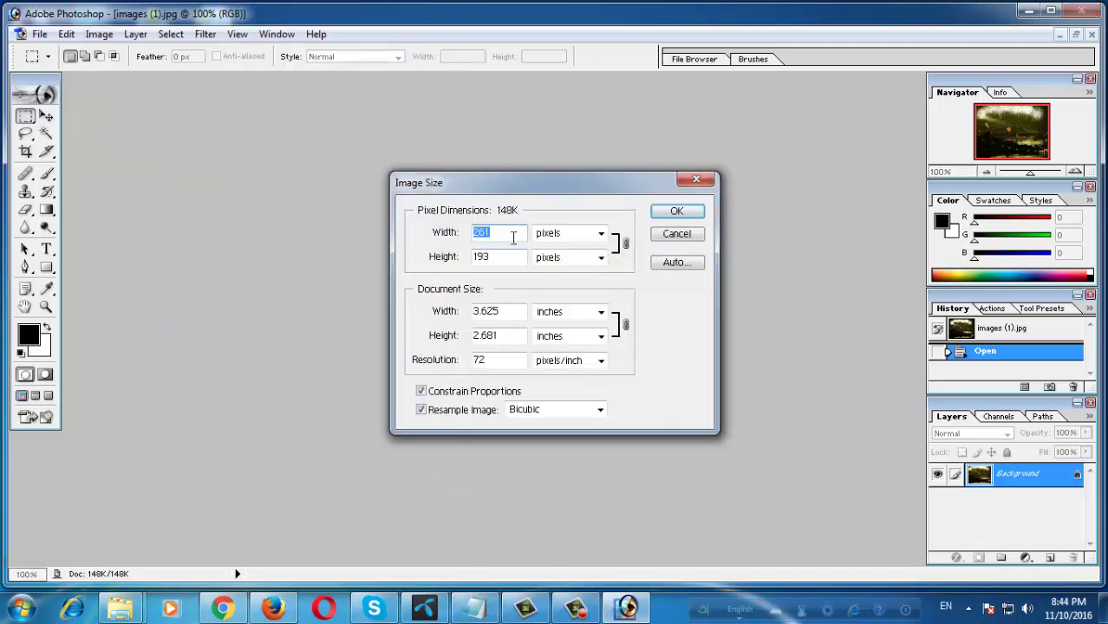
click(581, 241)
click(588, 238)
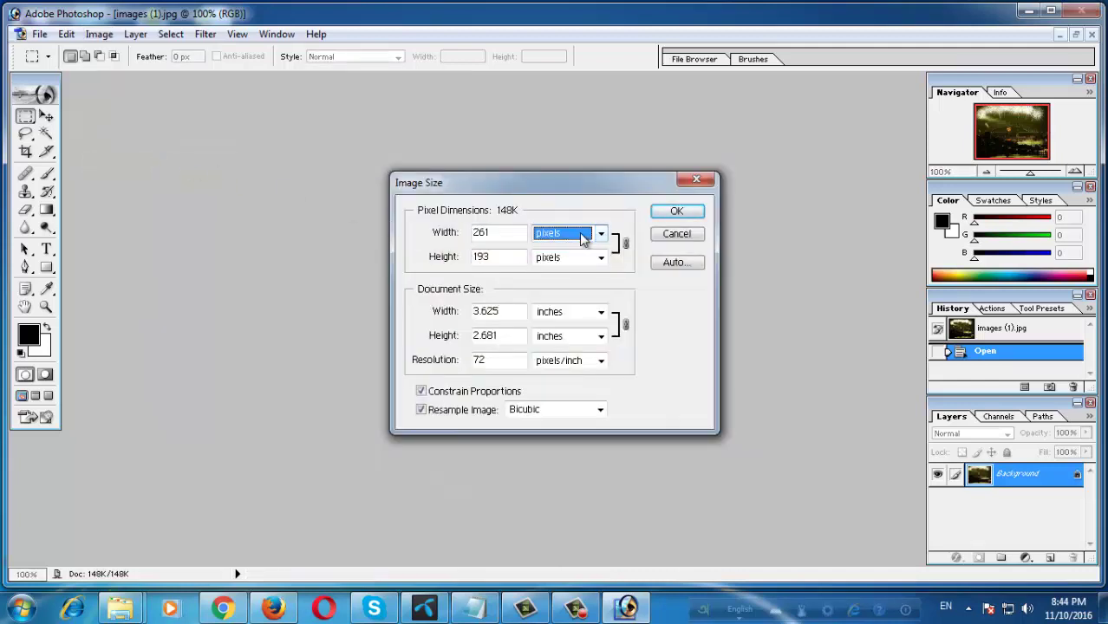
click(422, 411)
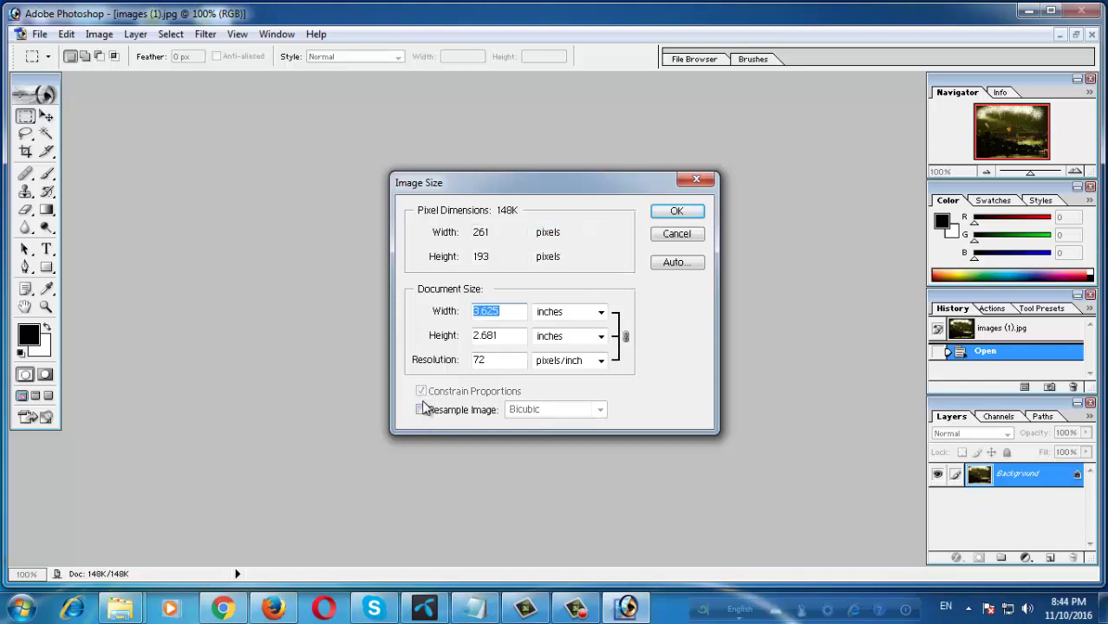
click(422, 411)
click(422, 391)
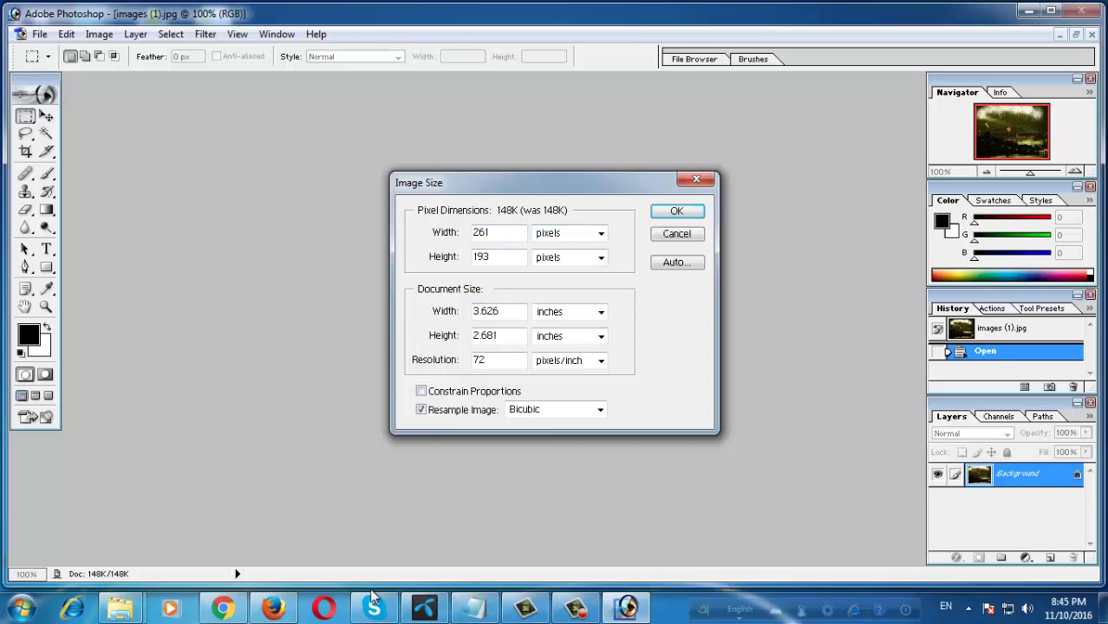
Switch to Chrome, open the YouTube channel art upload dialog to check the recommended size, and return to Photoshop.
click(223, 608)
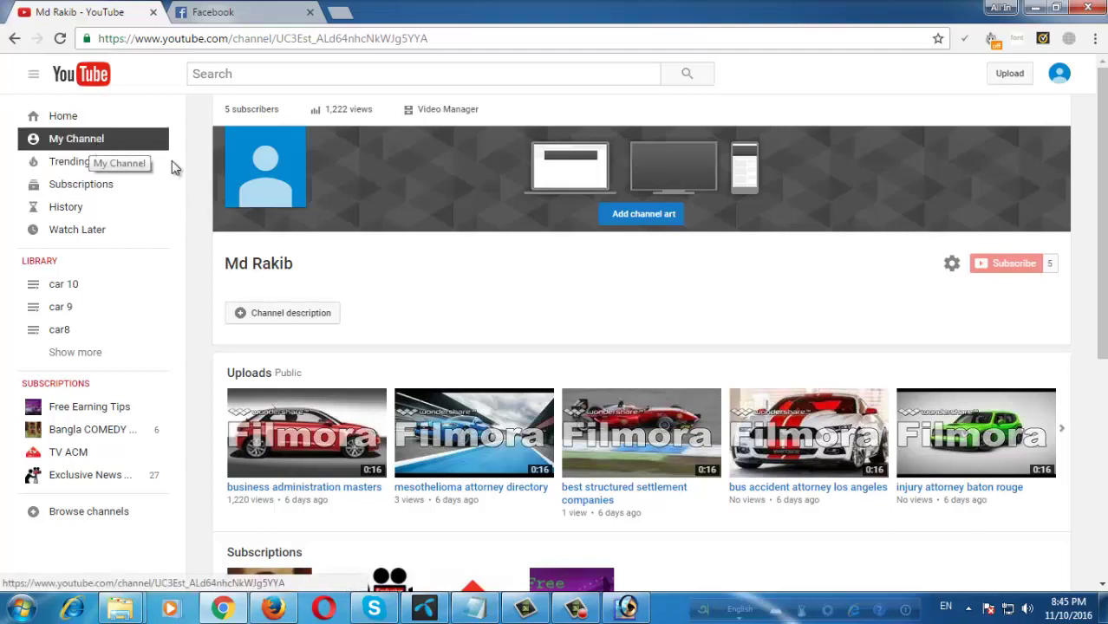
click(640, 216)
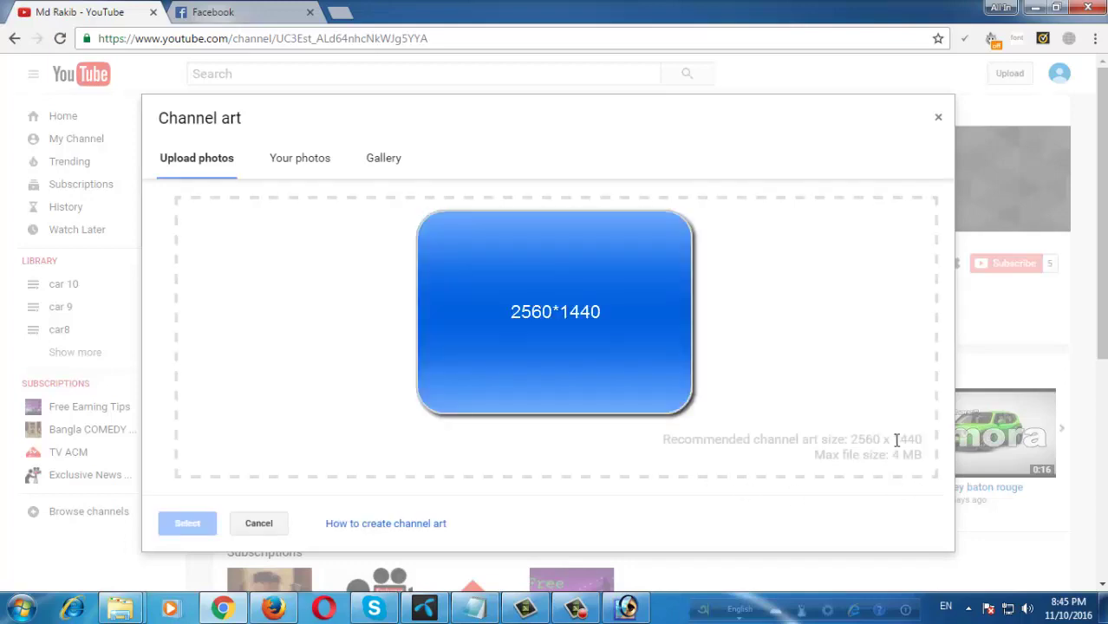
click(630, 606)
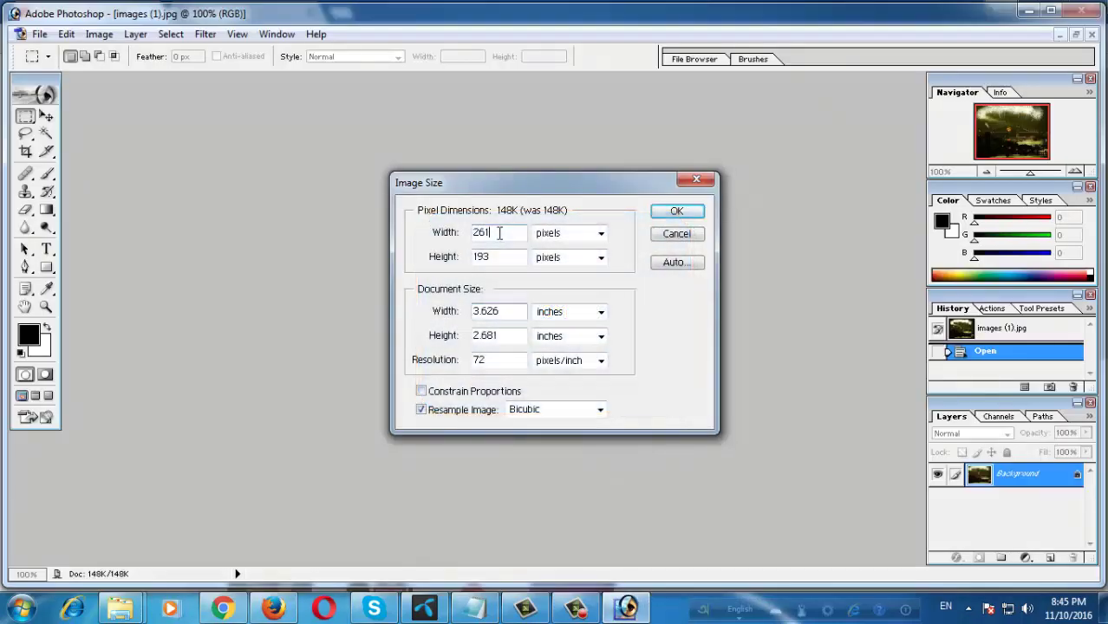
Resize the picture to a width of 2560 pixels and a height of 1440 pixels.
double_click(500, 233)
text(2560)
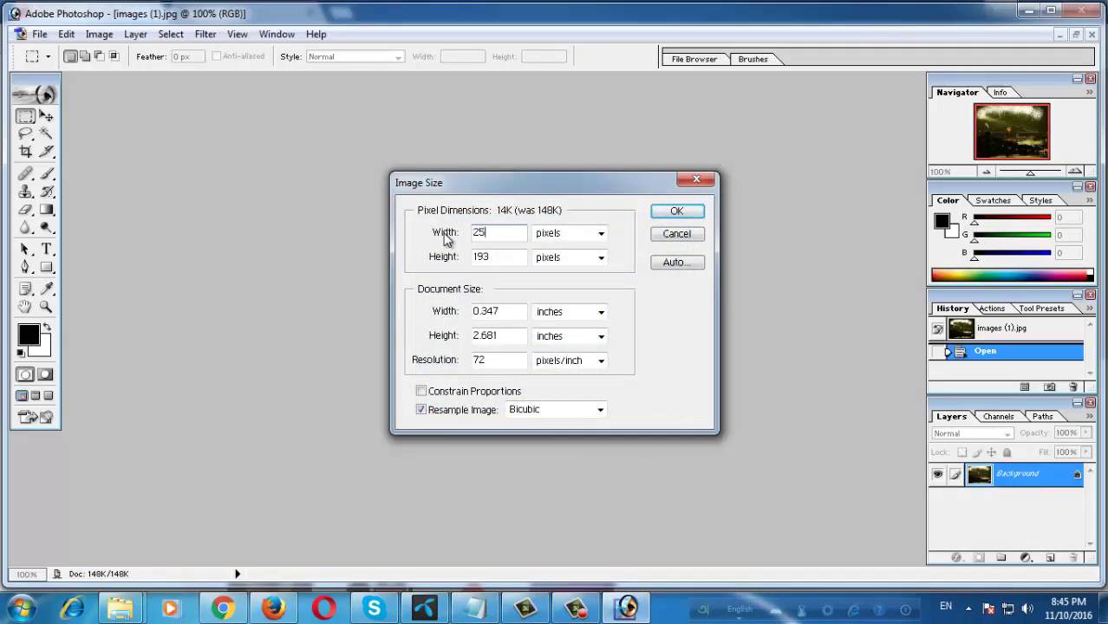
double_click(499, 256)
text(1440)
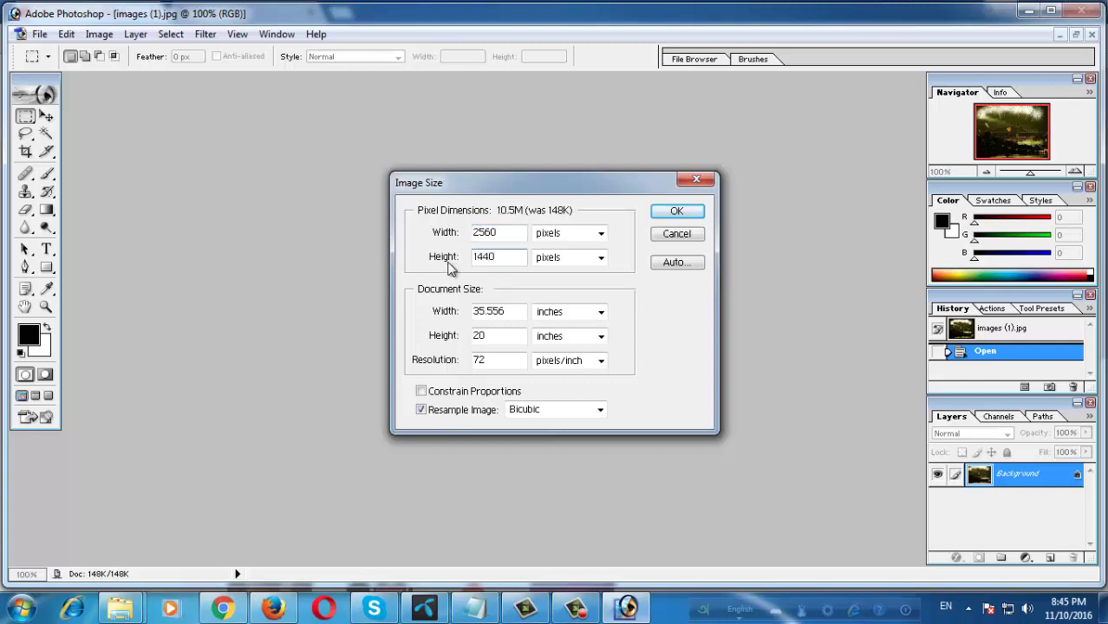
click(676, 212)
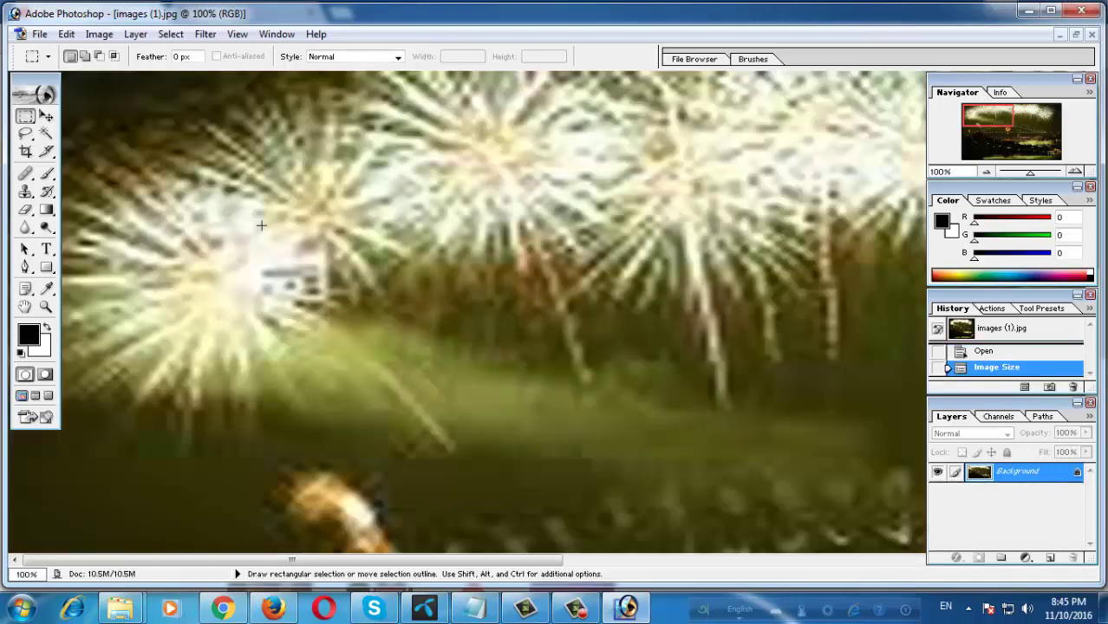
Save the resized picture to the Desktop as the JPEG images (1) with Medium quality 5 and Baseline (Standard) format.
click(39, 34)
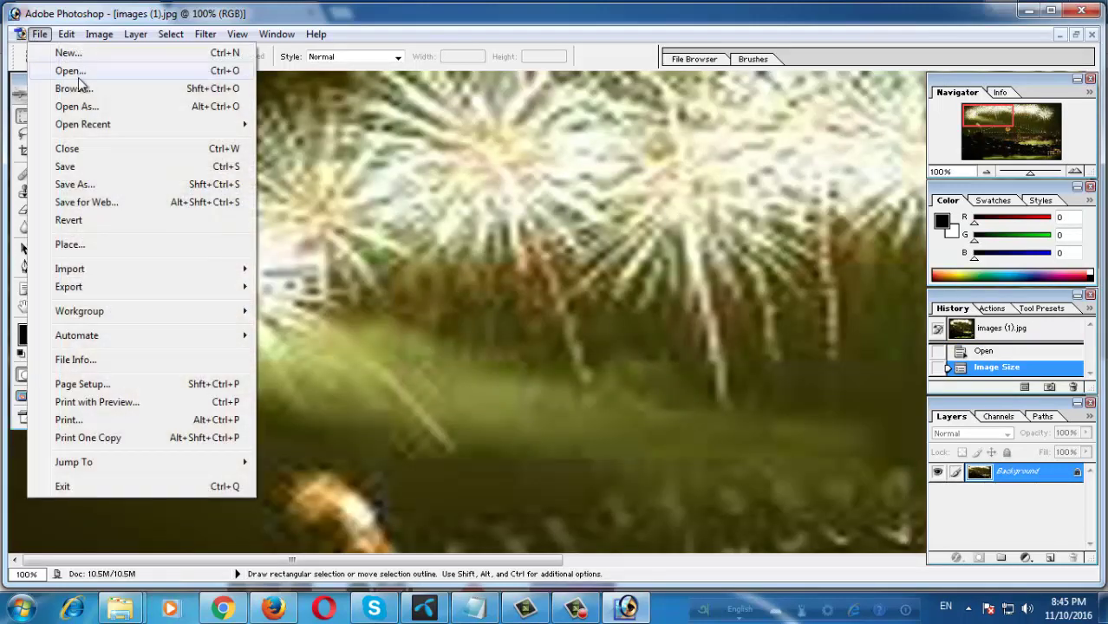
click(98, 186)
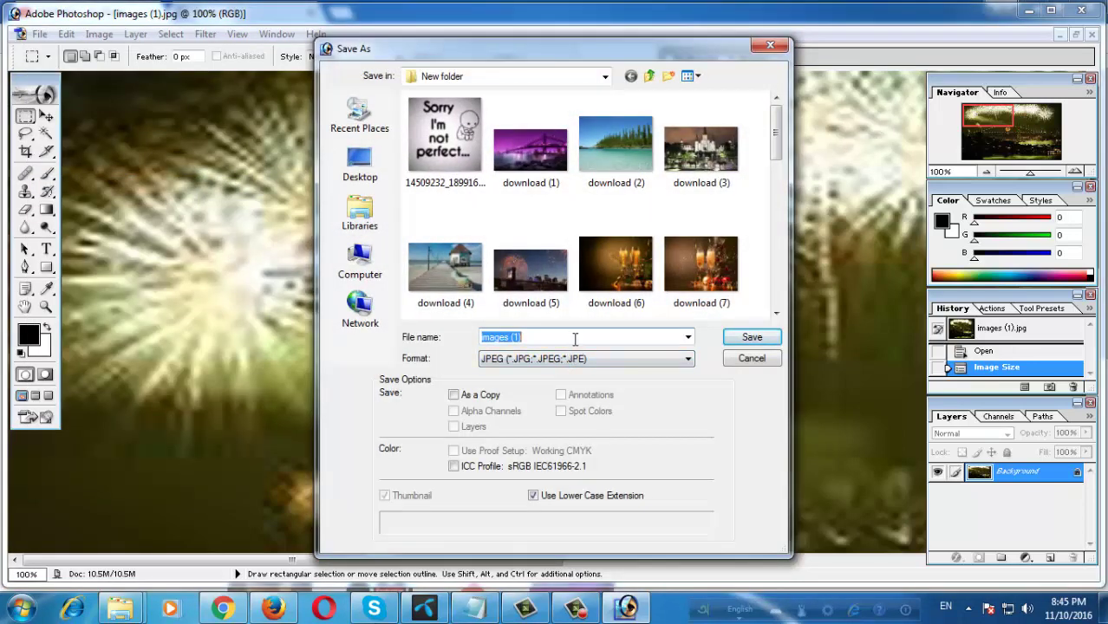
click(364, 171)
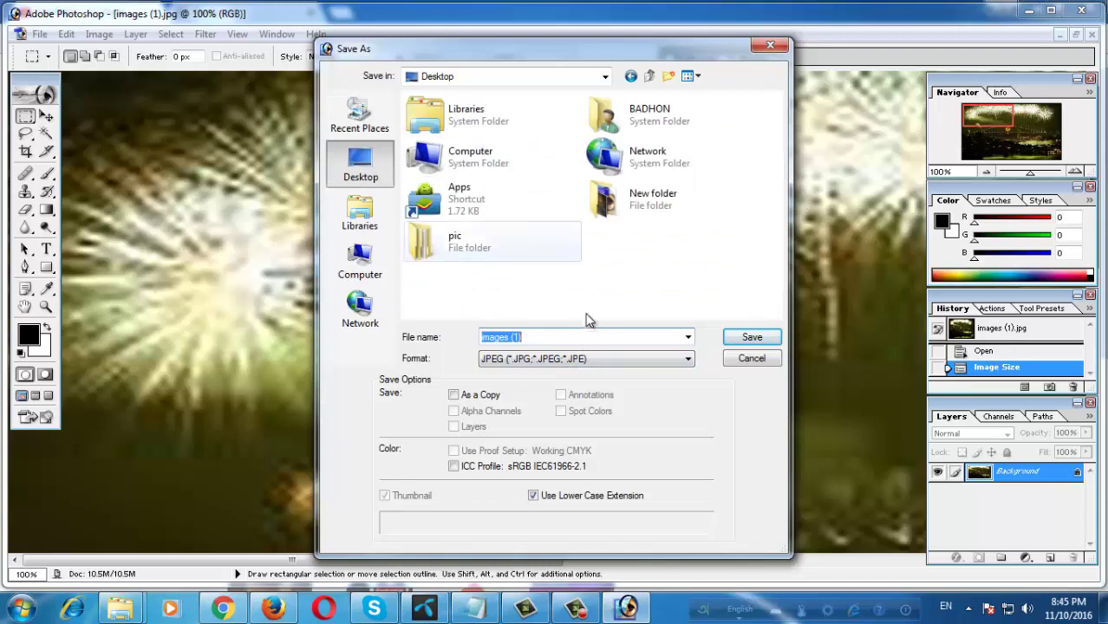
click(750, 342)
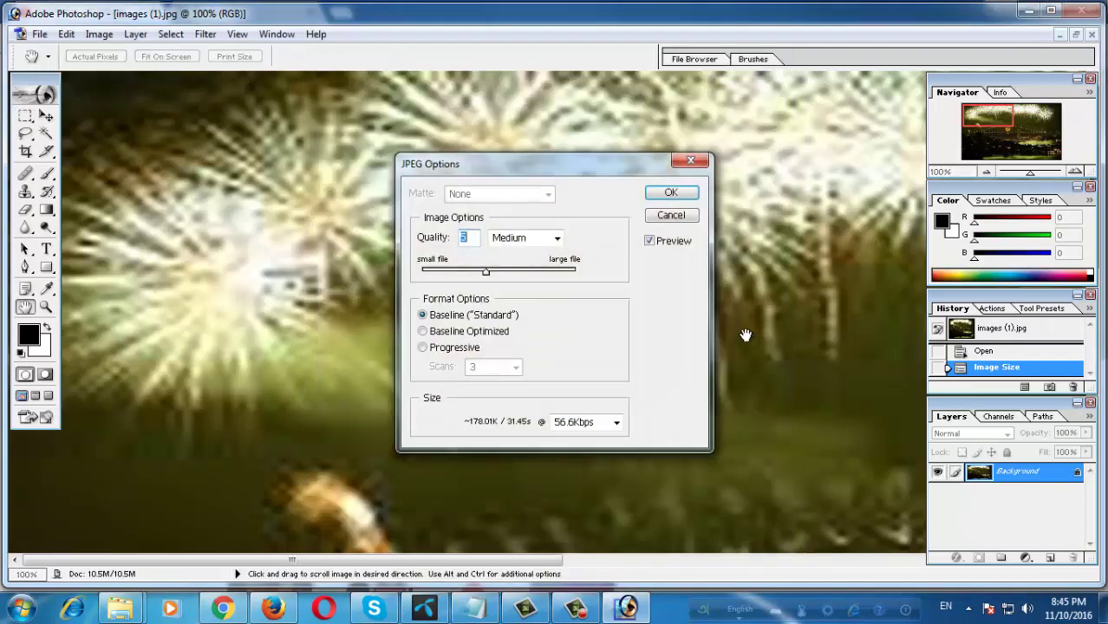
click(673, 191)
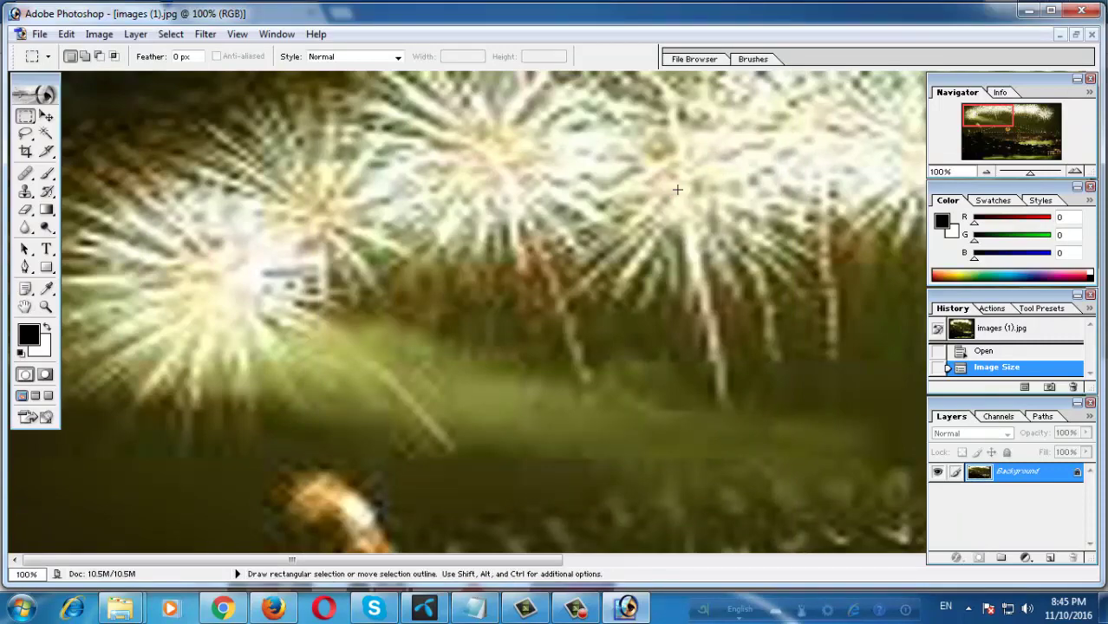
Switch to Chrome and upload the JPEG images (1) from the Desktop as channel art.
click(1030, 11)
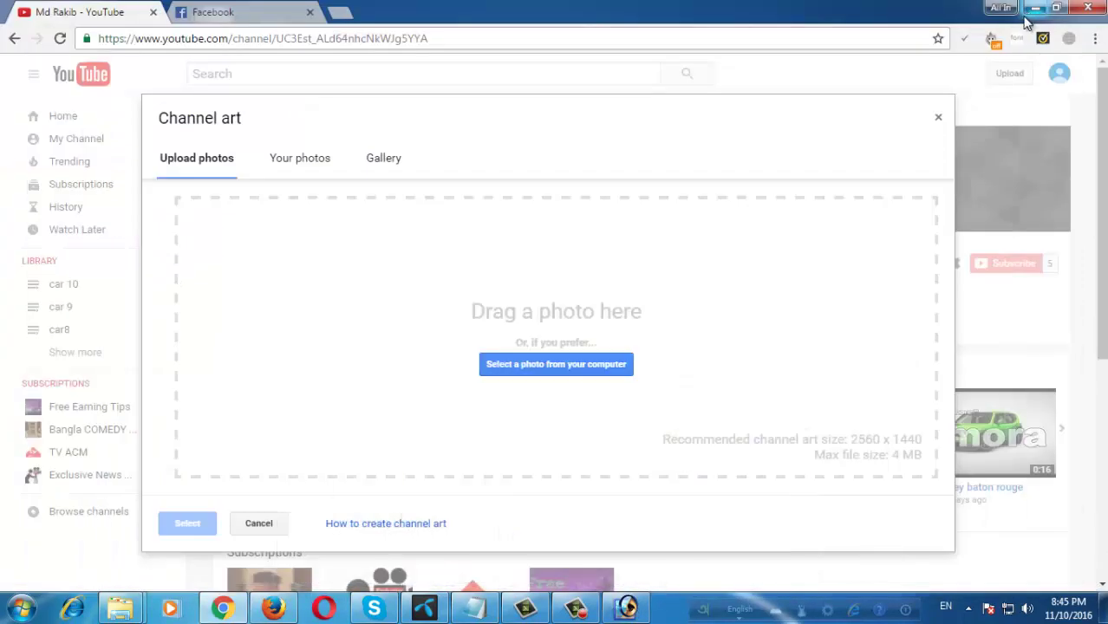
click(548, 377)
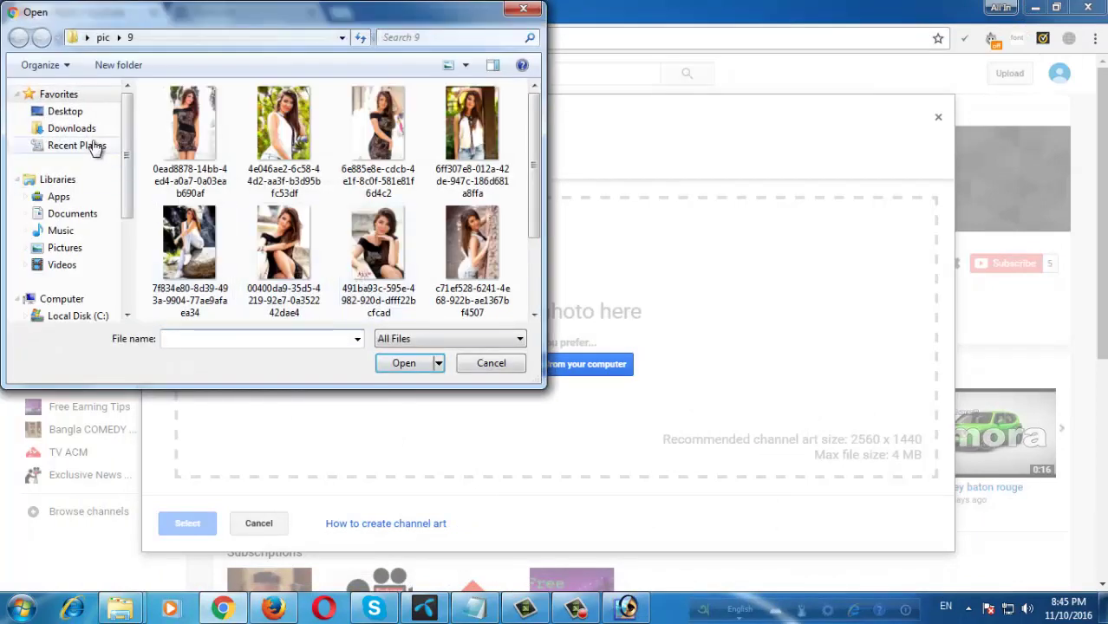
click(78, 119)
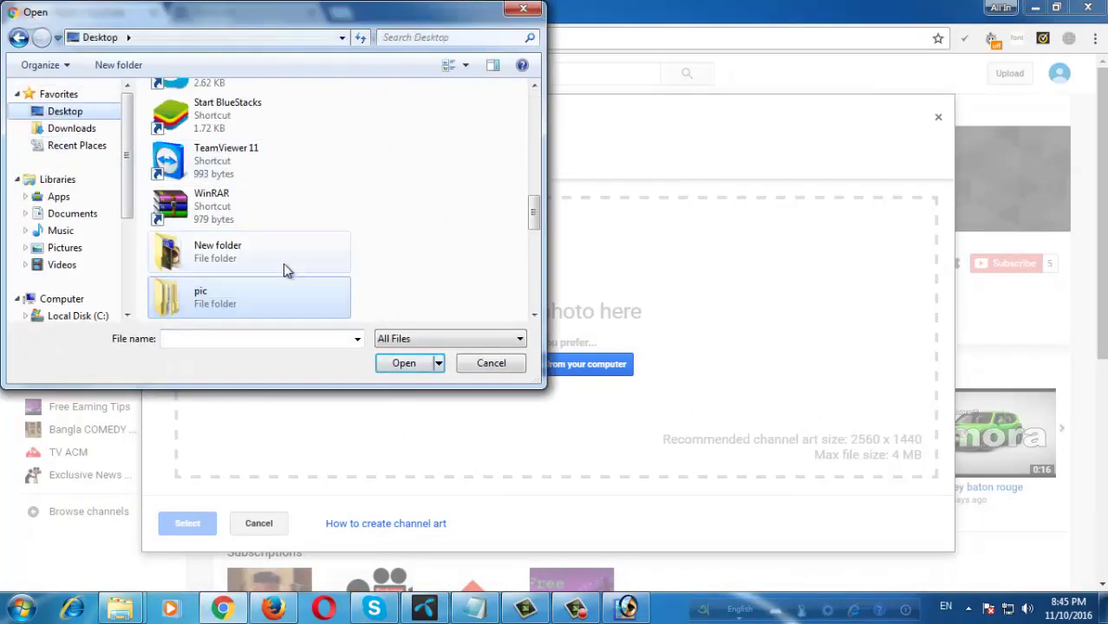
drag(535, 209, 533, 267)
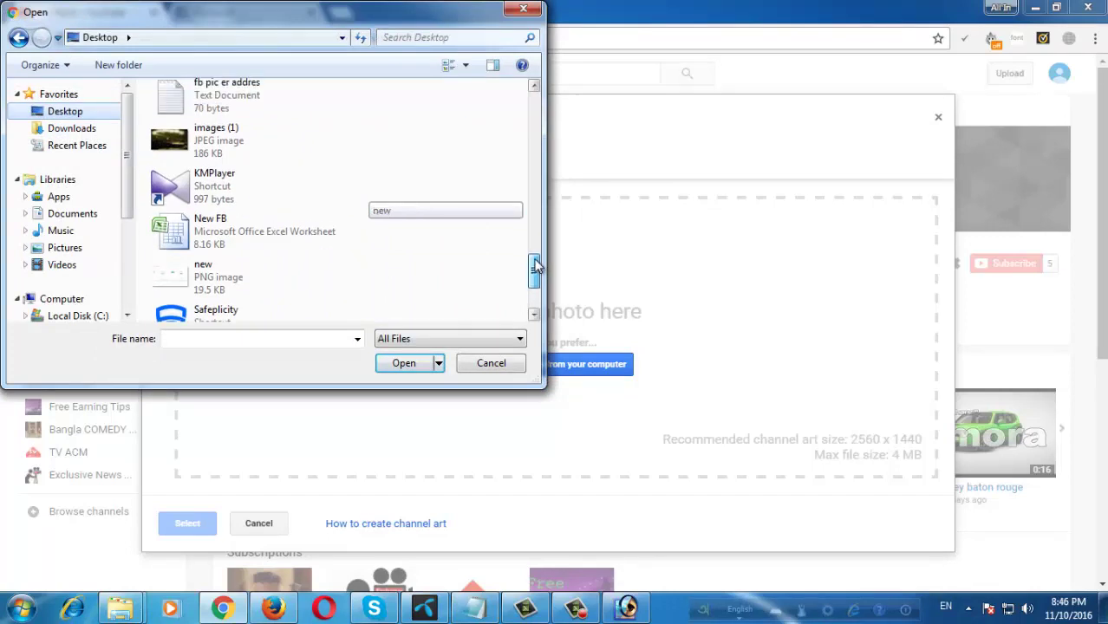
double_click(214, 160)
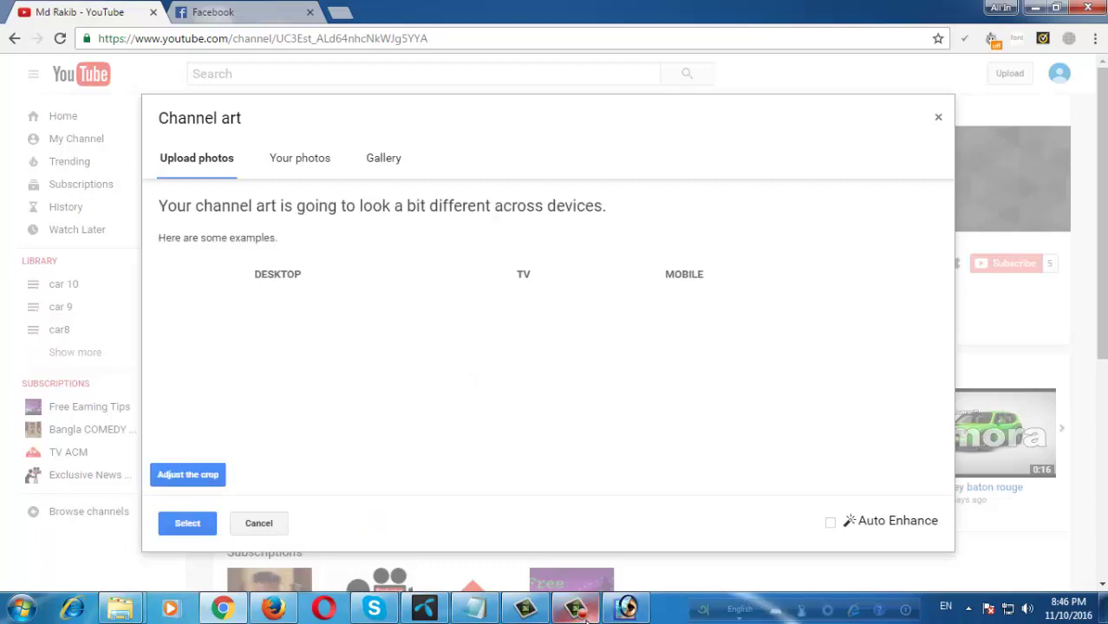
mouse_move(583, 614)
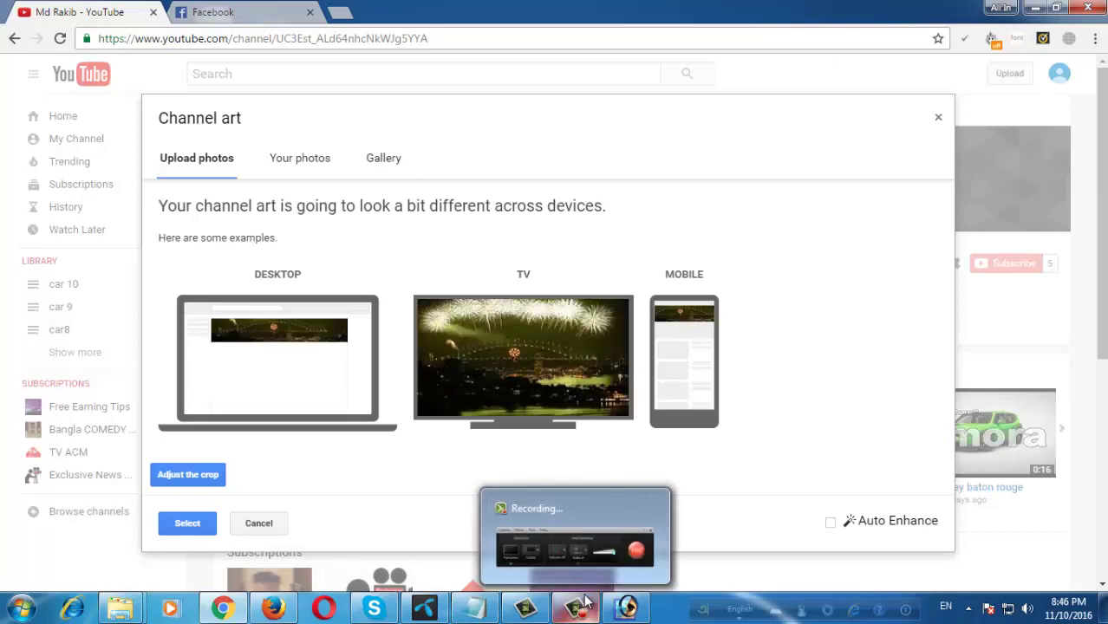
click(597, 555)
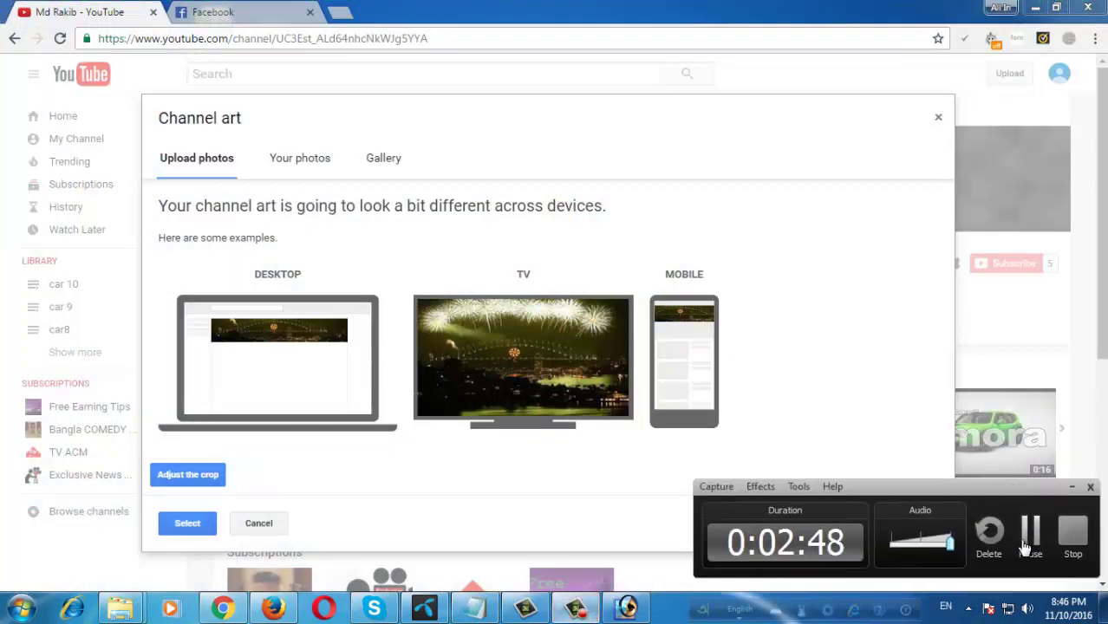
click(1030, 534)
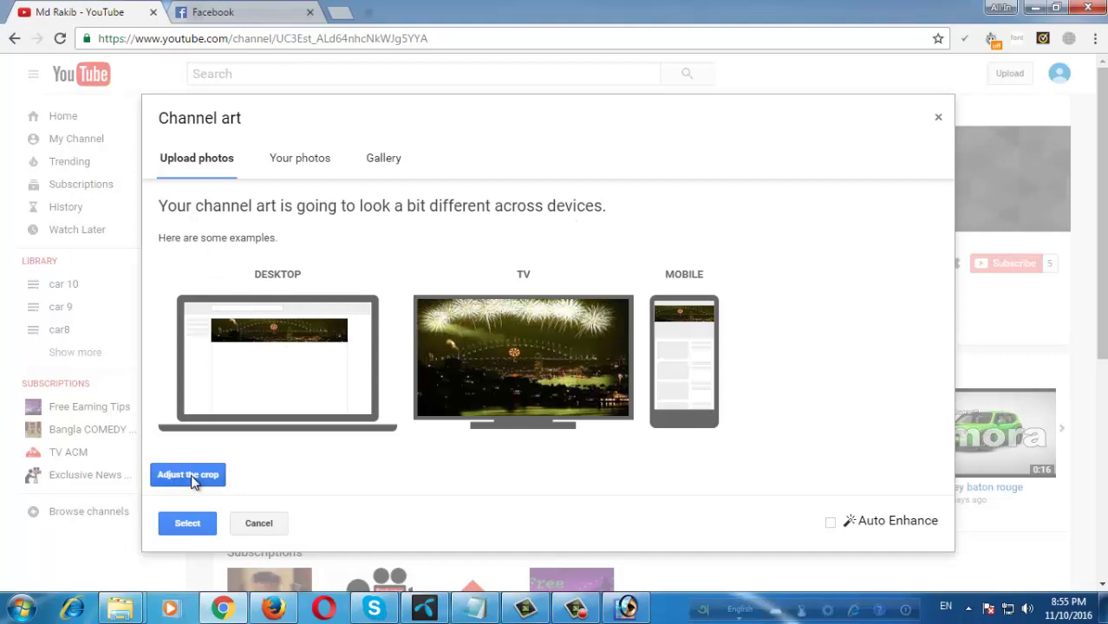
Apply the uploaded fireworks picture as the channel art without adjusting the crop.
click(187, 524)
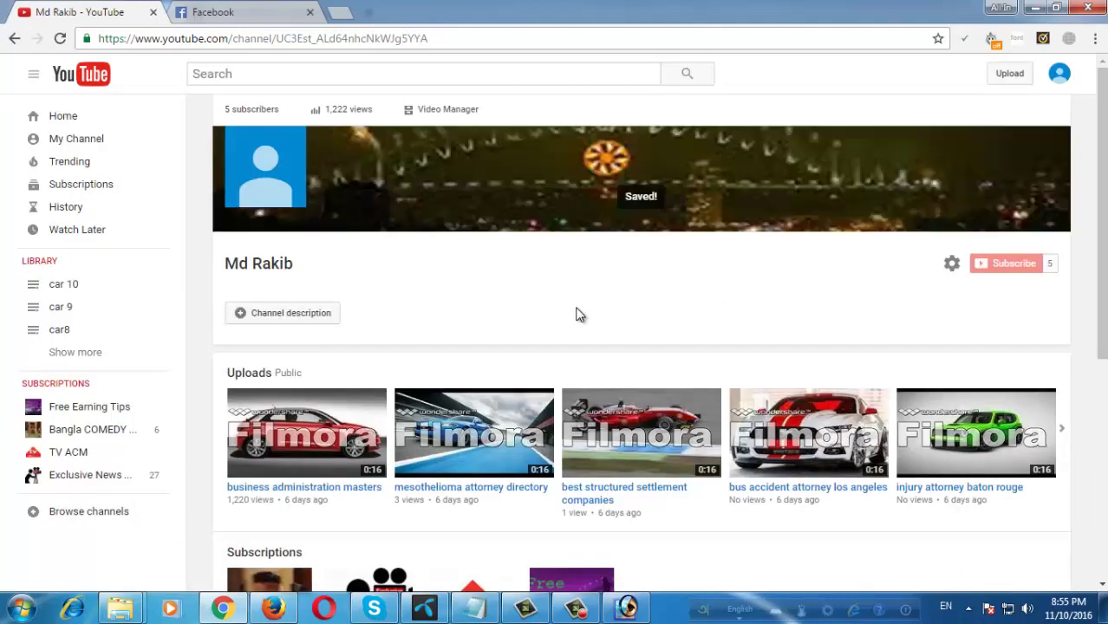
mouse_move(543, 229)
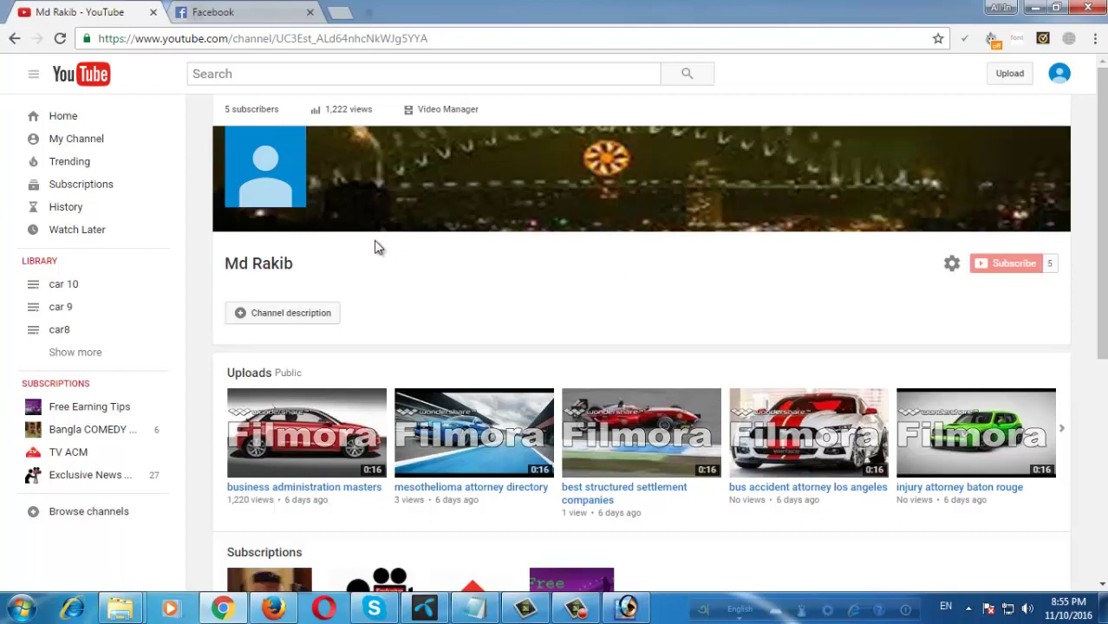
Start editing the channel icon and bring up the profile photo picker on the Google About me page.
click(288, 143)
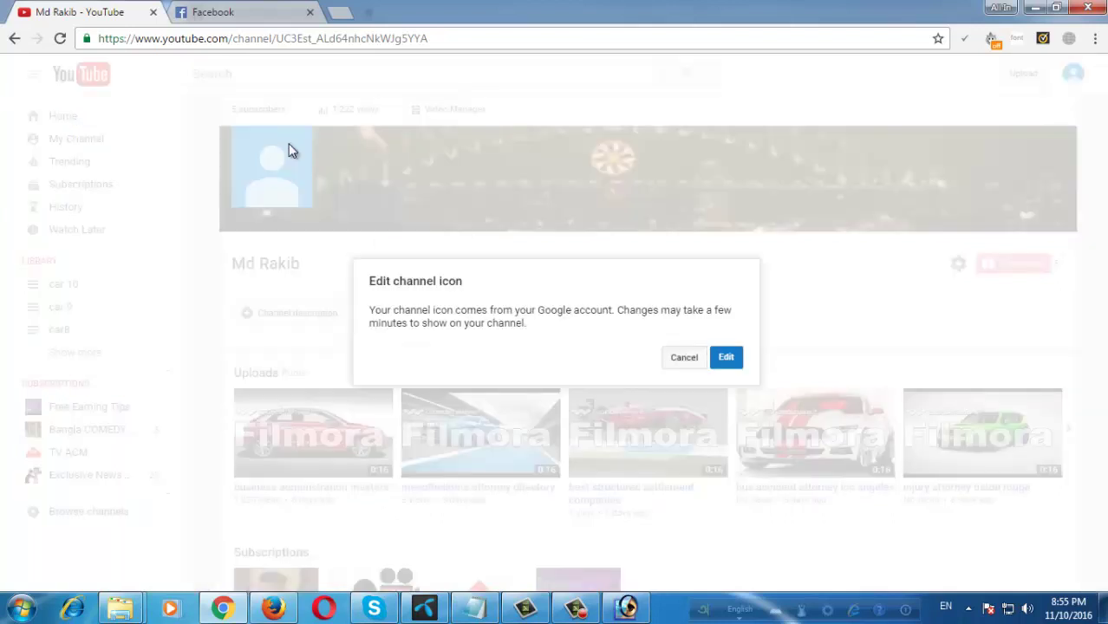
click(725, 359)
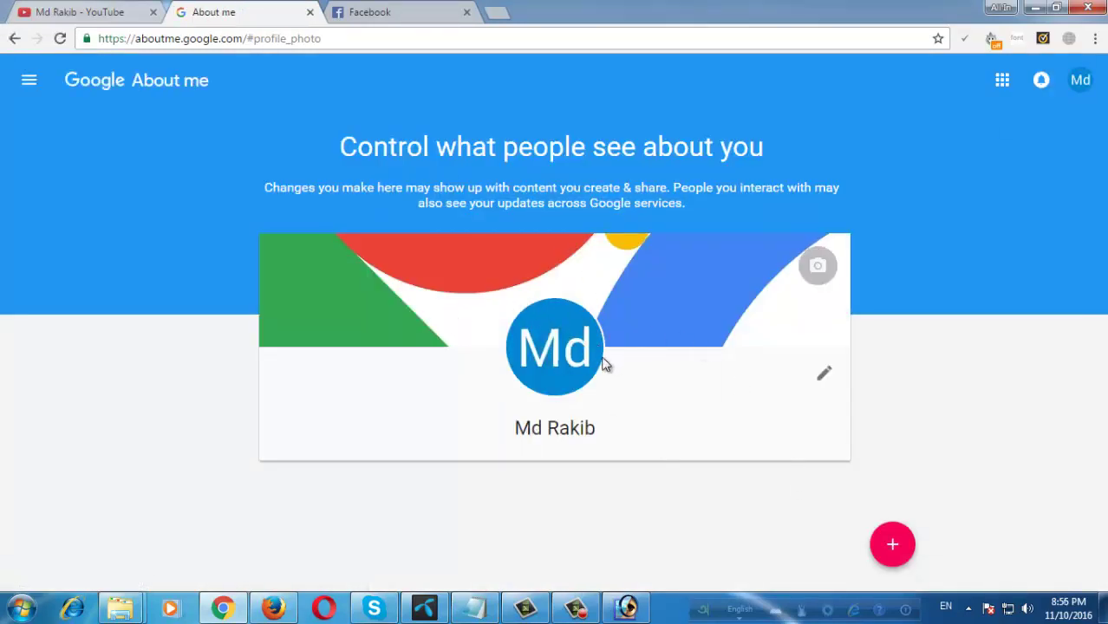
click(595, 360)
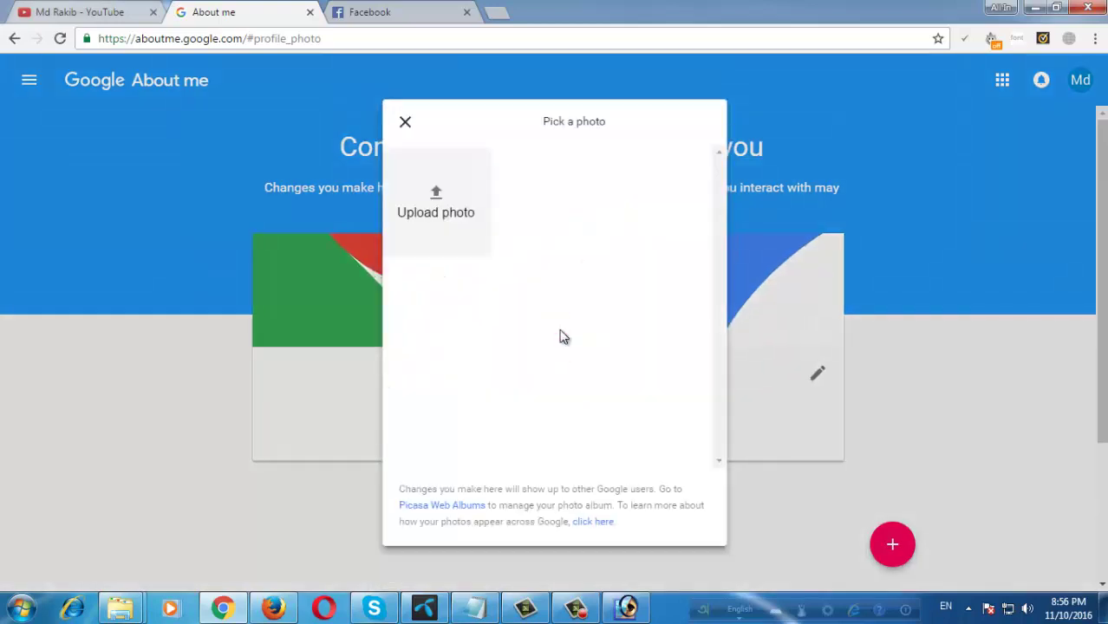
click(449, 220)
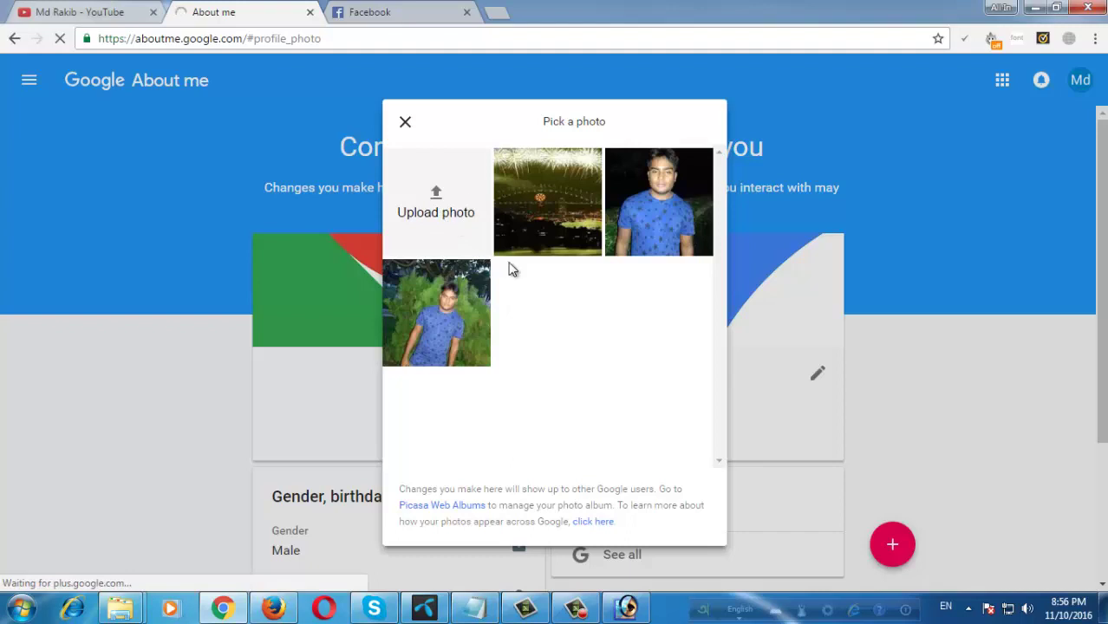
Set the existing portrait with the dark background as the profile photo, adjusting its crop area around the head and torso.
click(671, 217)
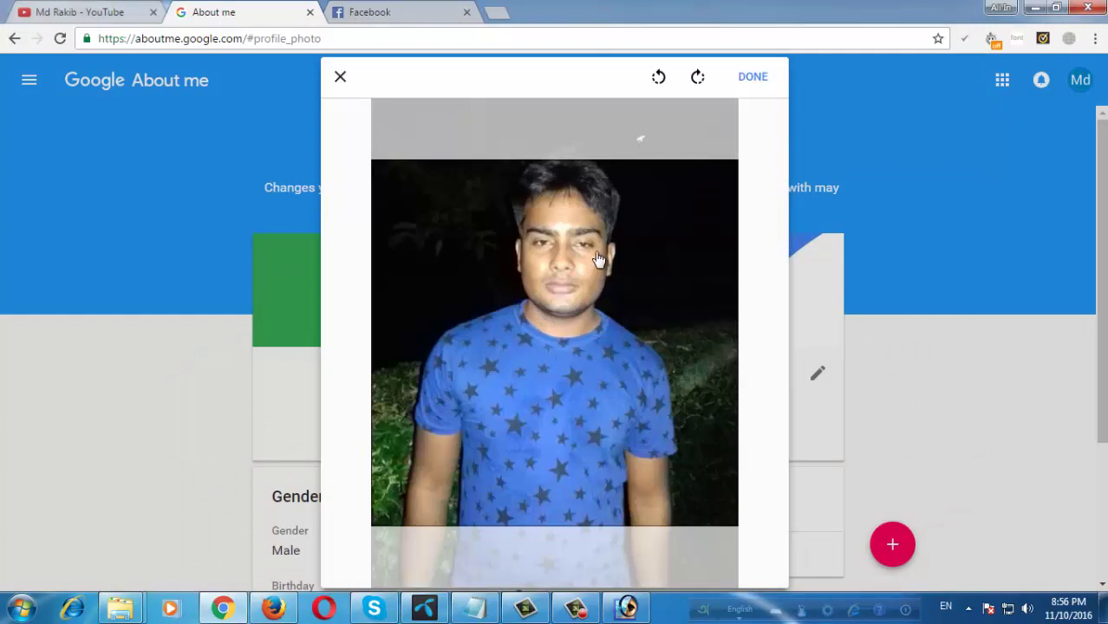
drag(597, 259, 602, 296)
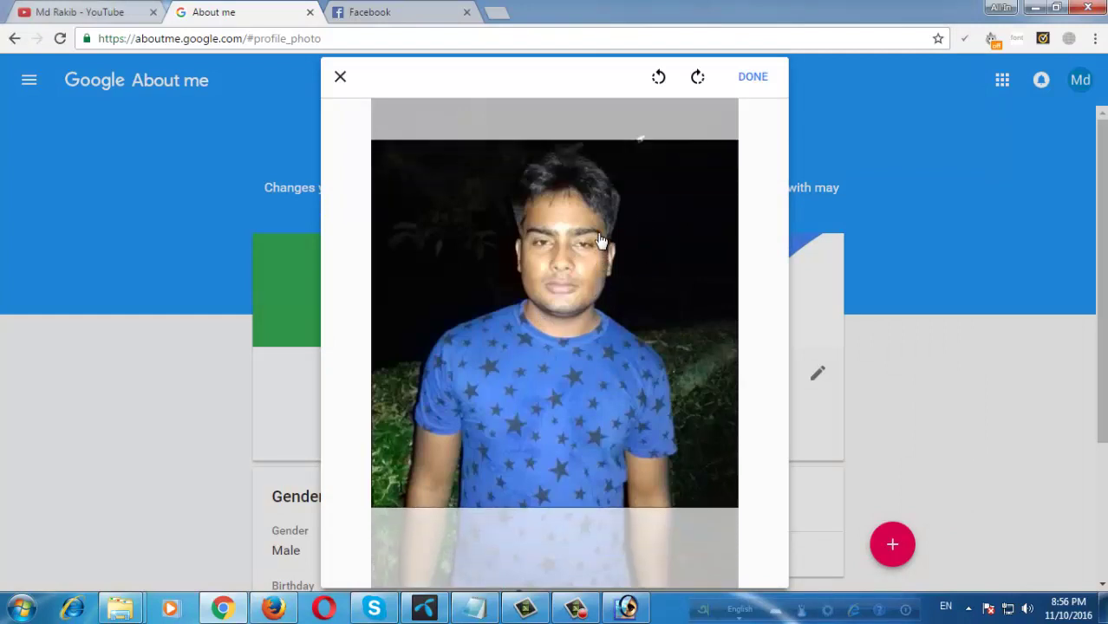
click(750, 80)
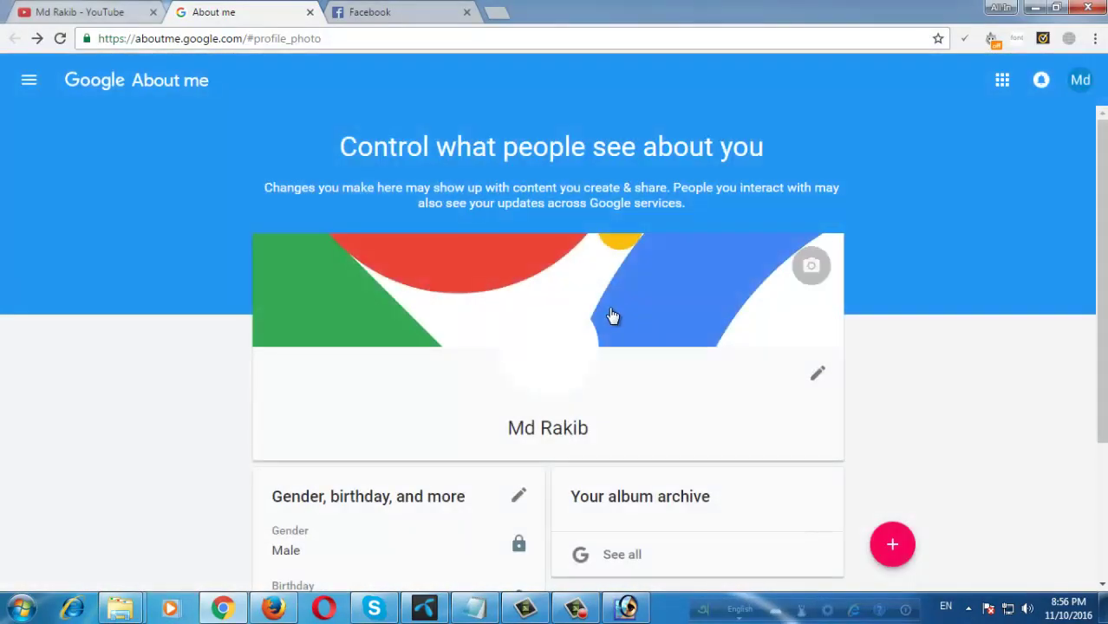
Check the profile photo on the About me page, close that page and reload the YouTube channel page.
scroll(613, 321, down, 2)
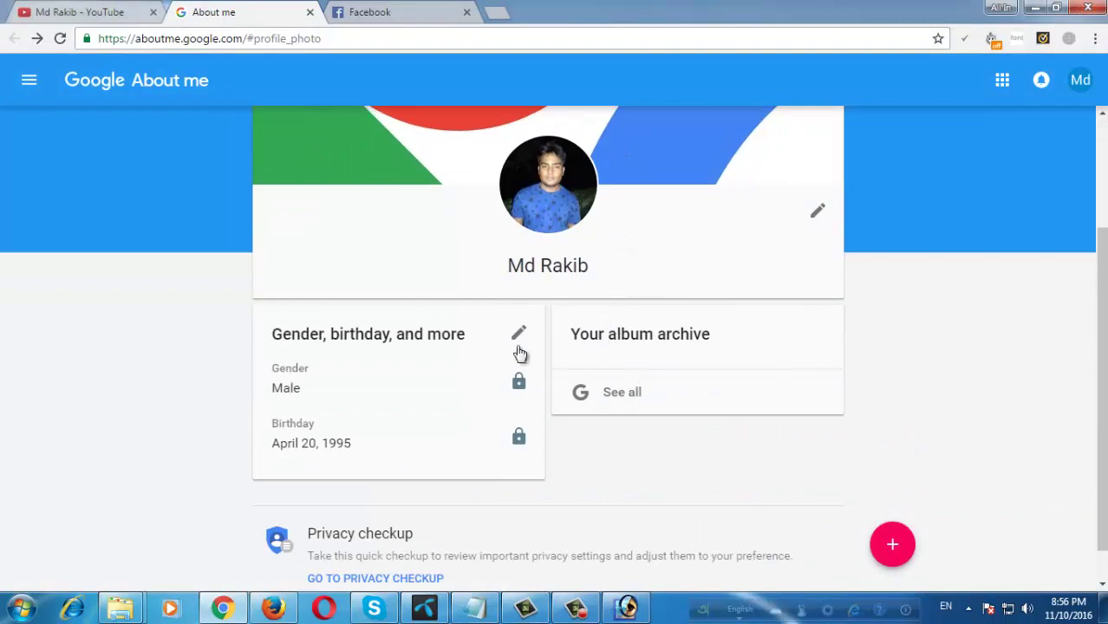
scroll(495, 396, up, 2)
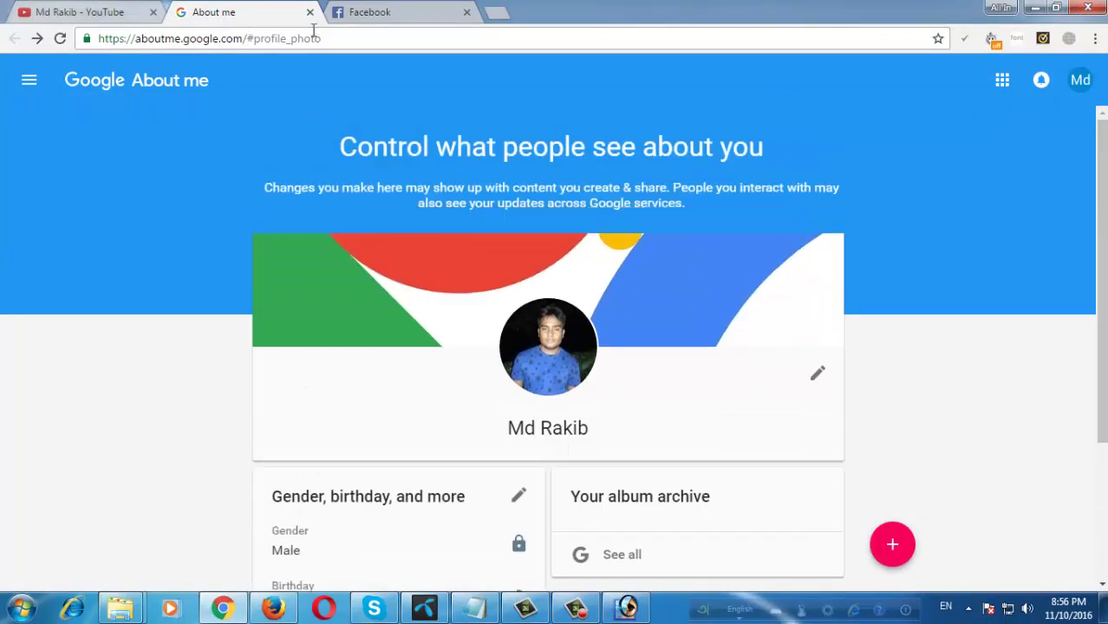
click(310, 13)
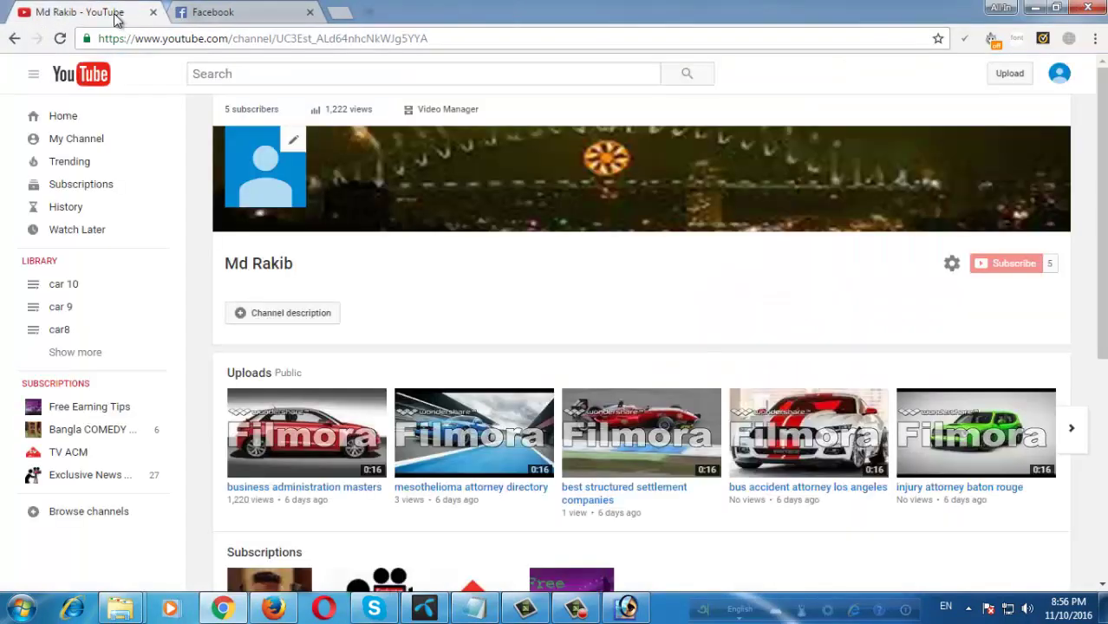
click(60, 38)
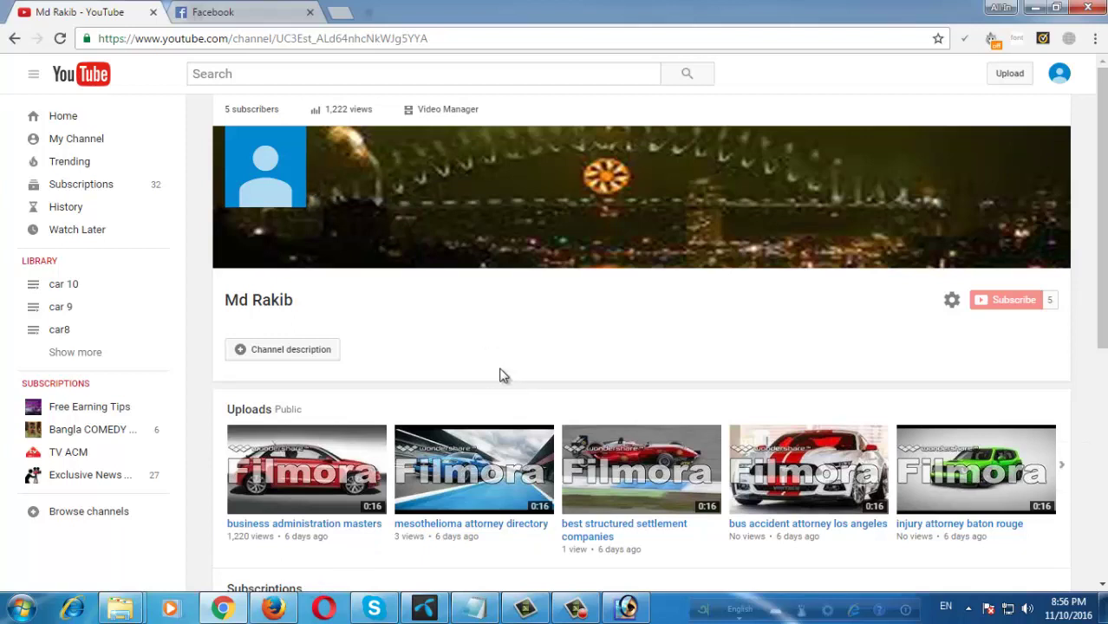
click(577, 607)
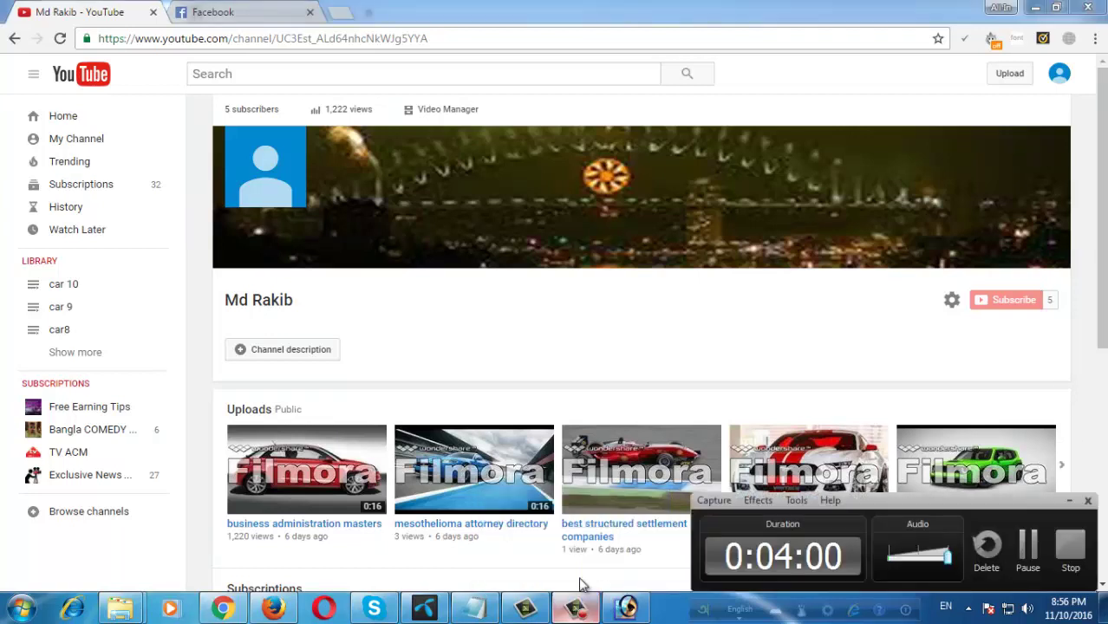
Open the copied ScaleLab application link in a new browser tab.
key(ctrl+t)
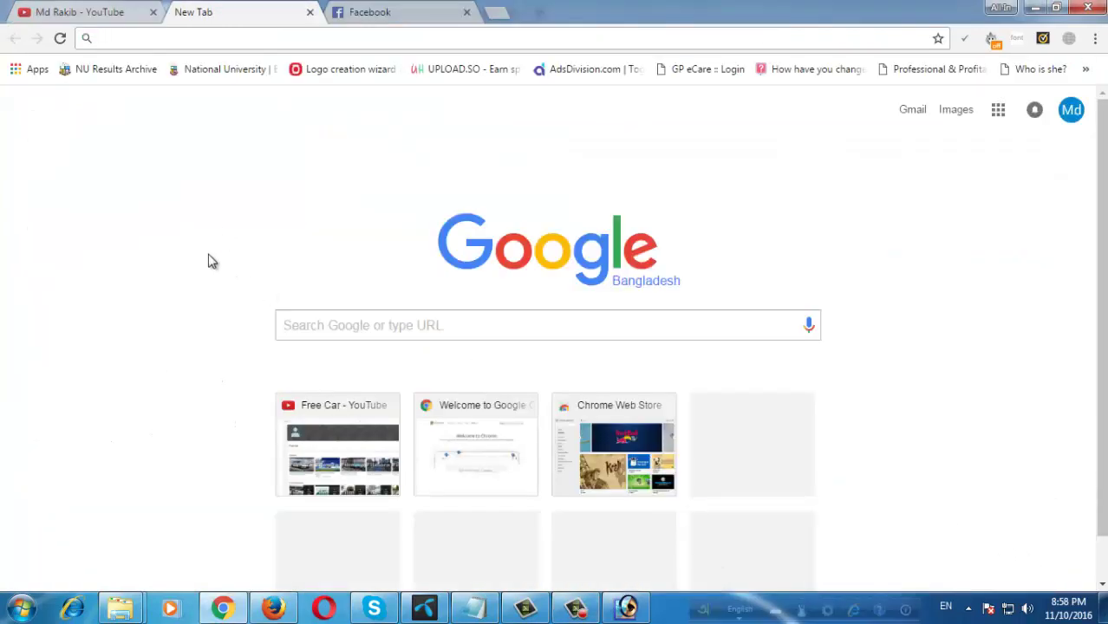
right_click(175, 38)
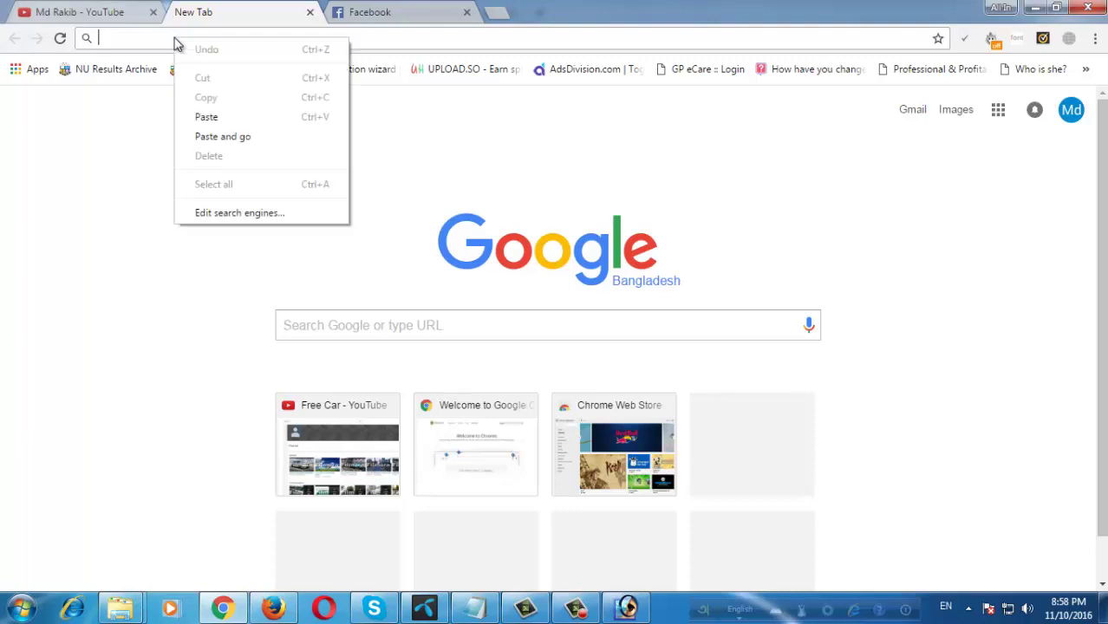
click(223, 137)
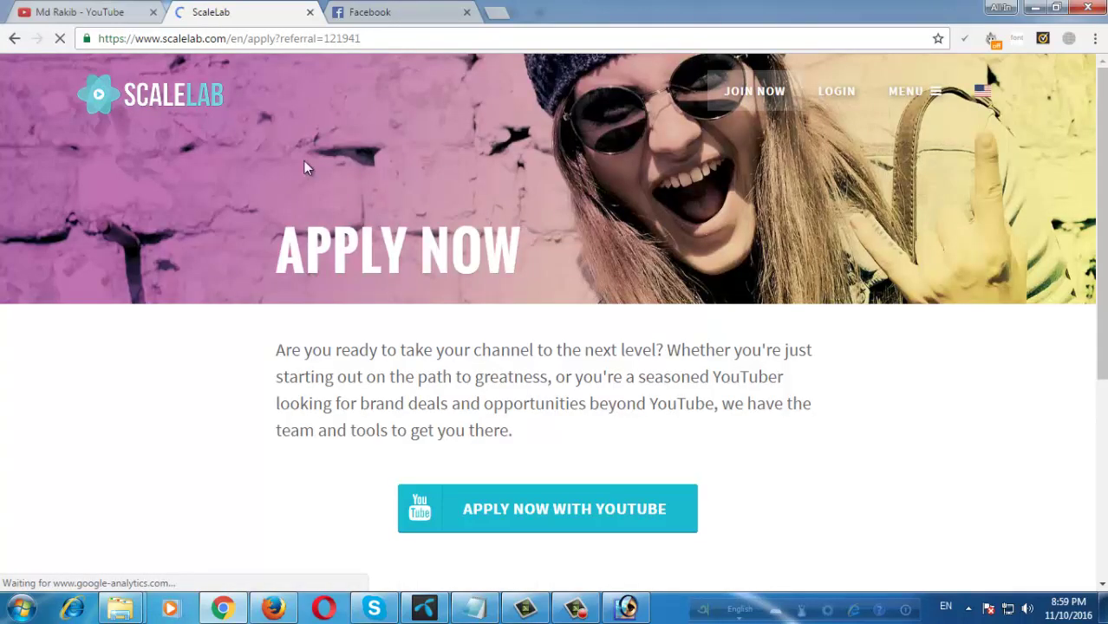
Start the ScaleLab application with YouTube and allow ScaleLab the requested access to the Google account.
scroll(488, 302, down, 1)
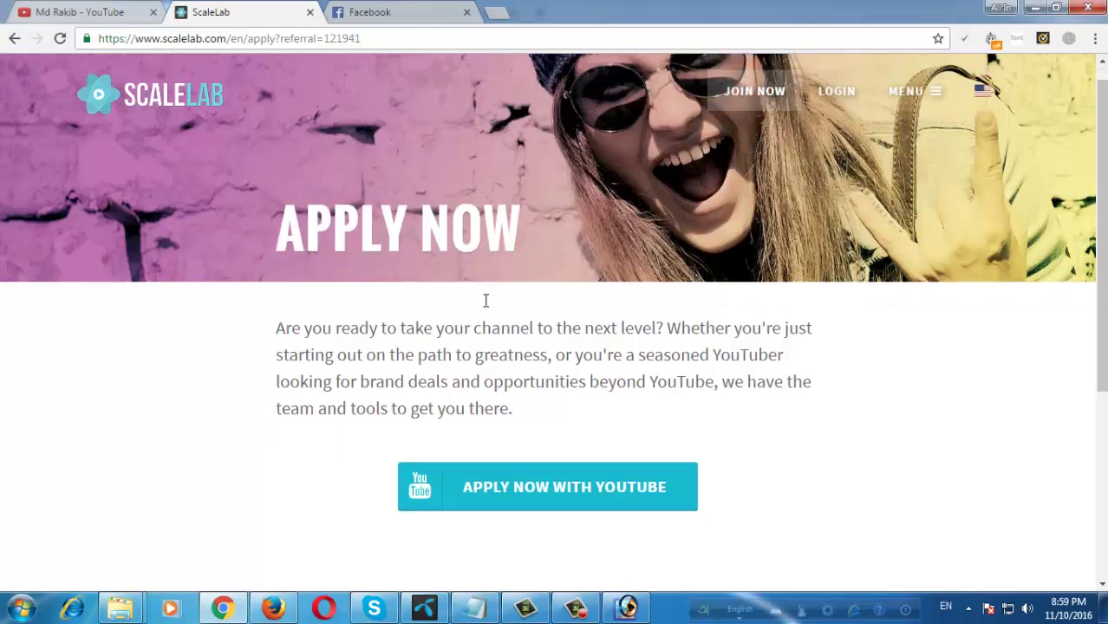
scroll(447, 217, up, 1)
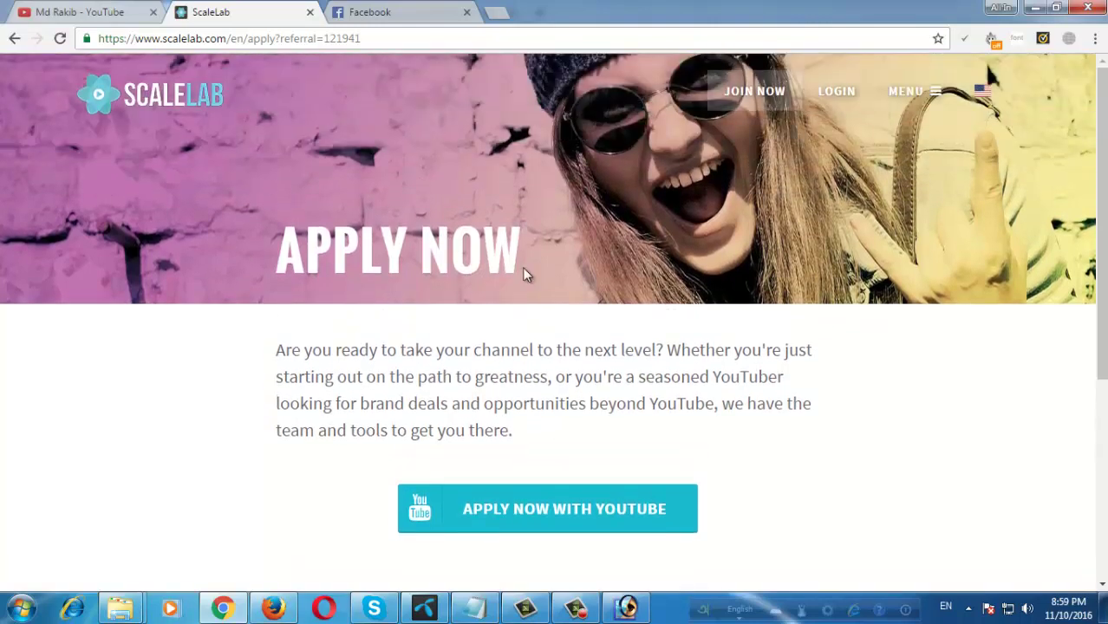
scroll(503, 334, down, 1)
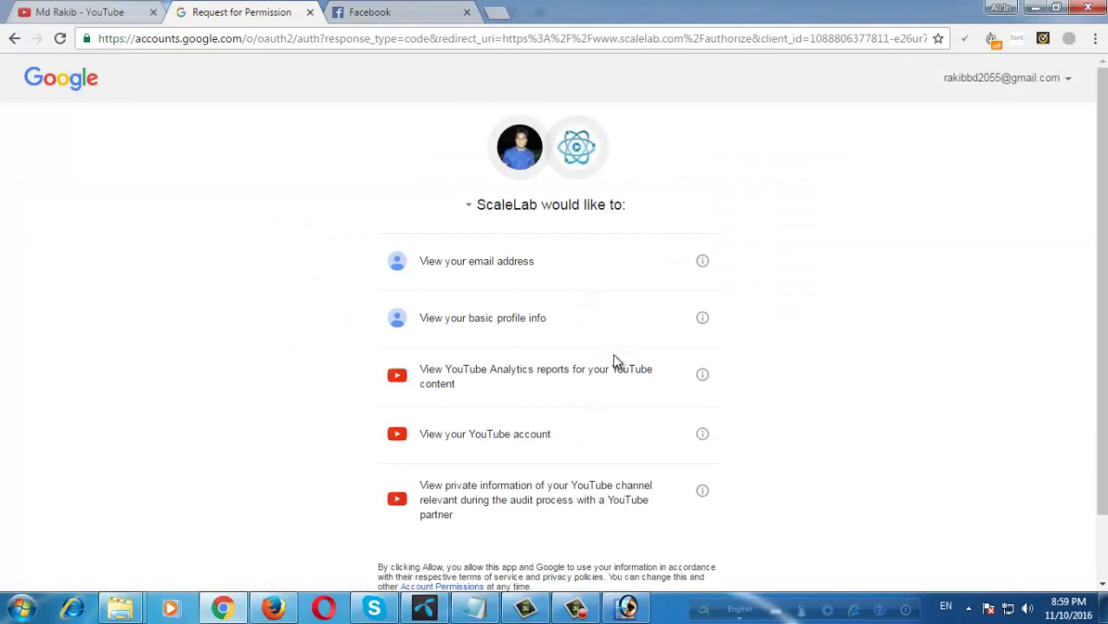
scroll(616, 363, down, 2)
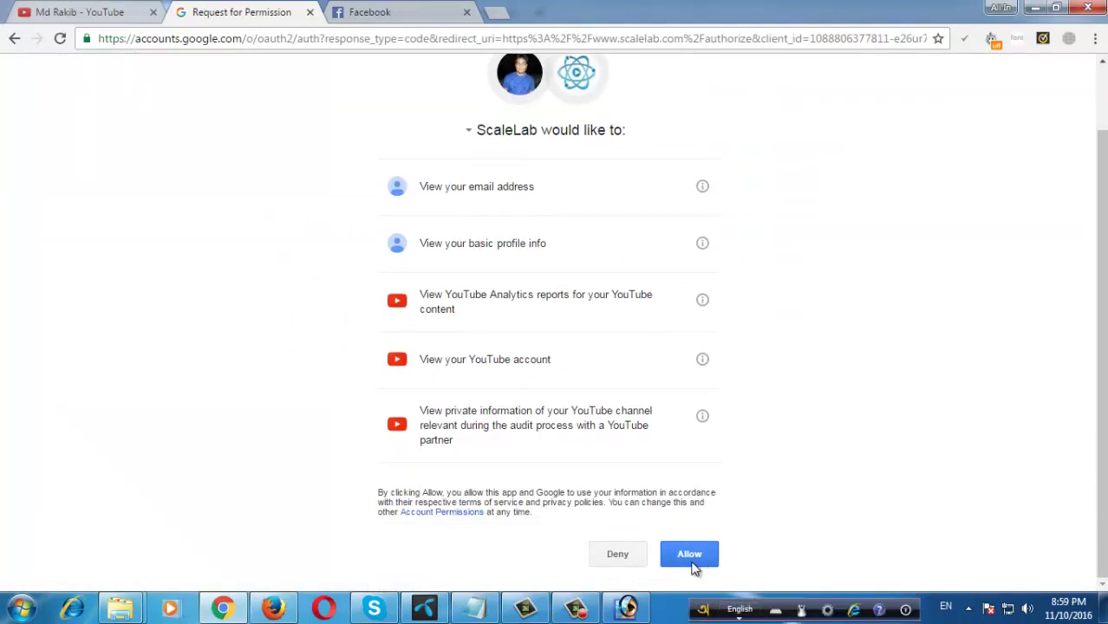
click(694, 565)
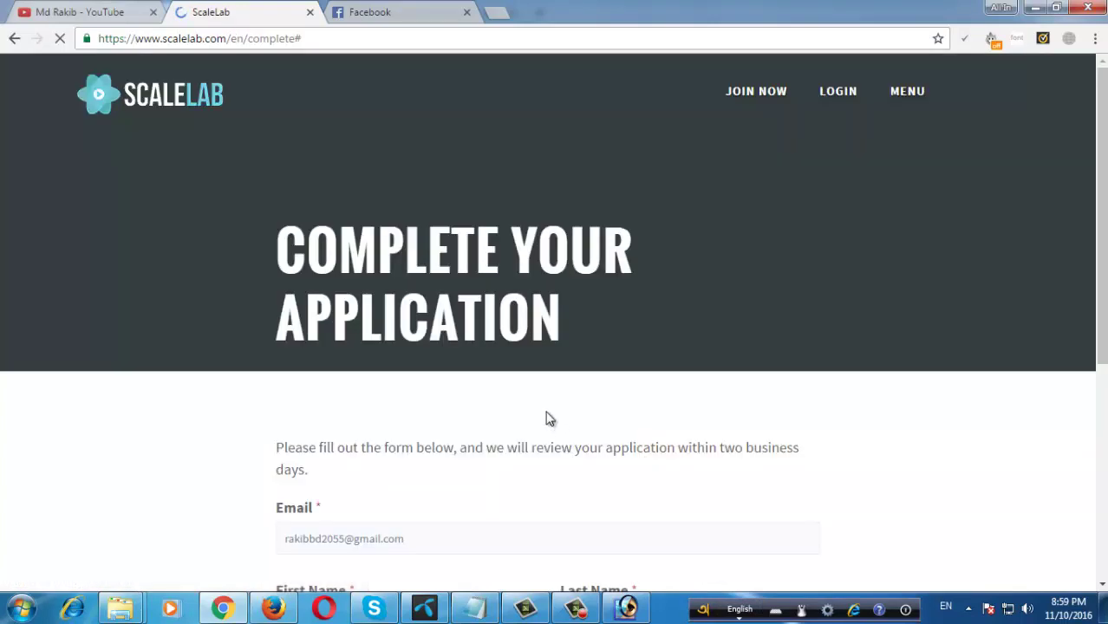
Review the prefilled name fields in the ScaleLab application and accept the Terms of Service with the 65% / 35% revenue split.
scroll(539, 384, down, 1)
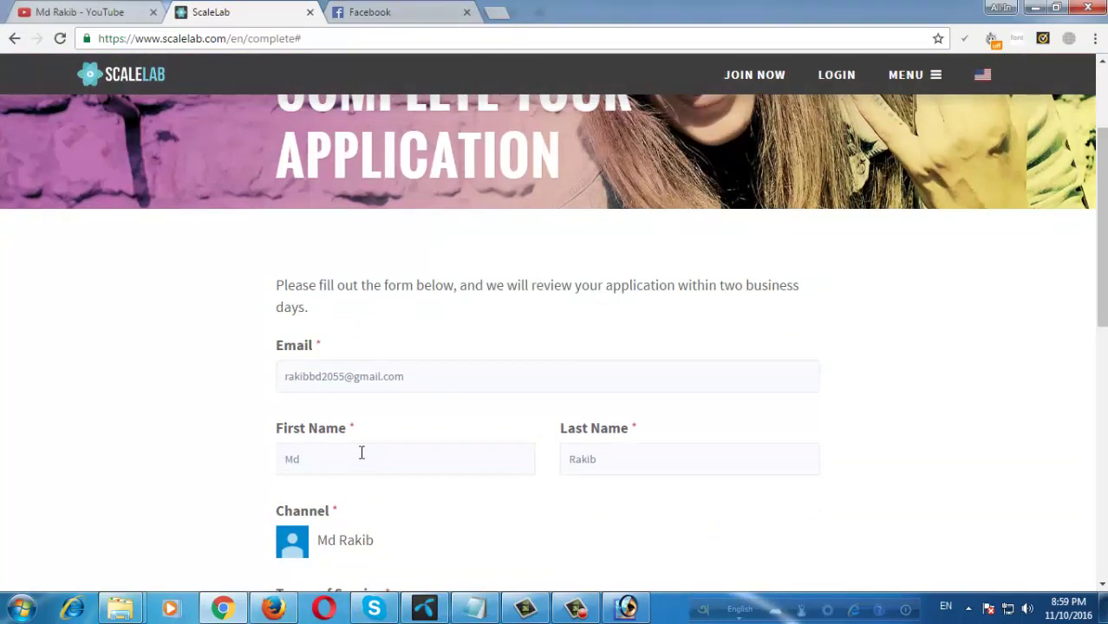
scroll(361, 452, down, 1)
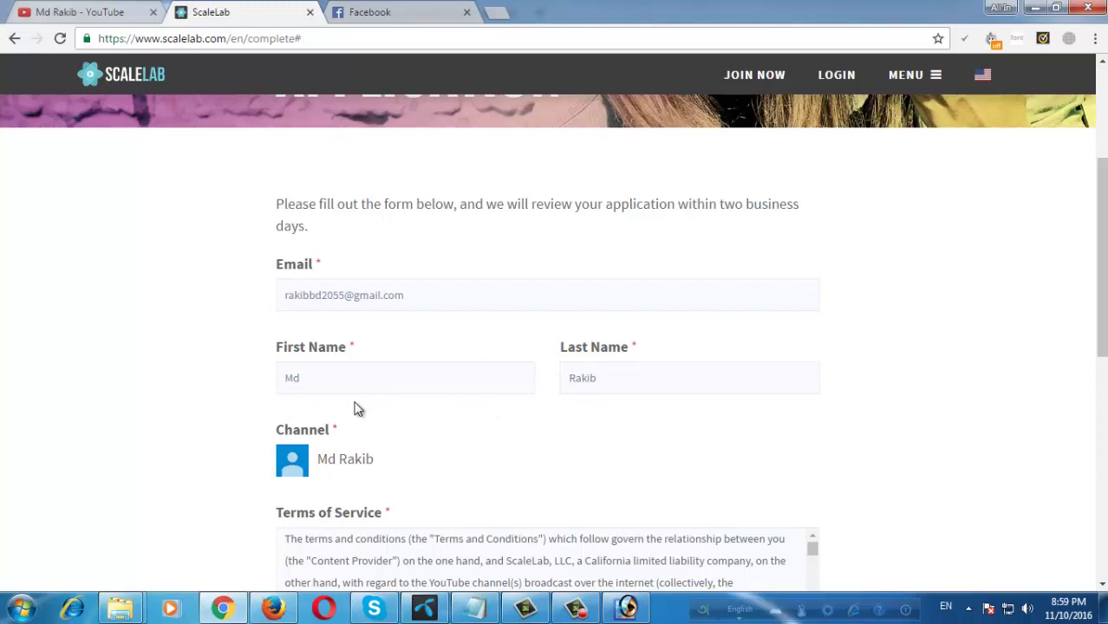
drag(289, 378, 339, 375)
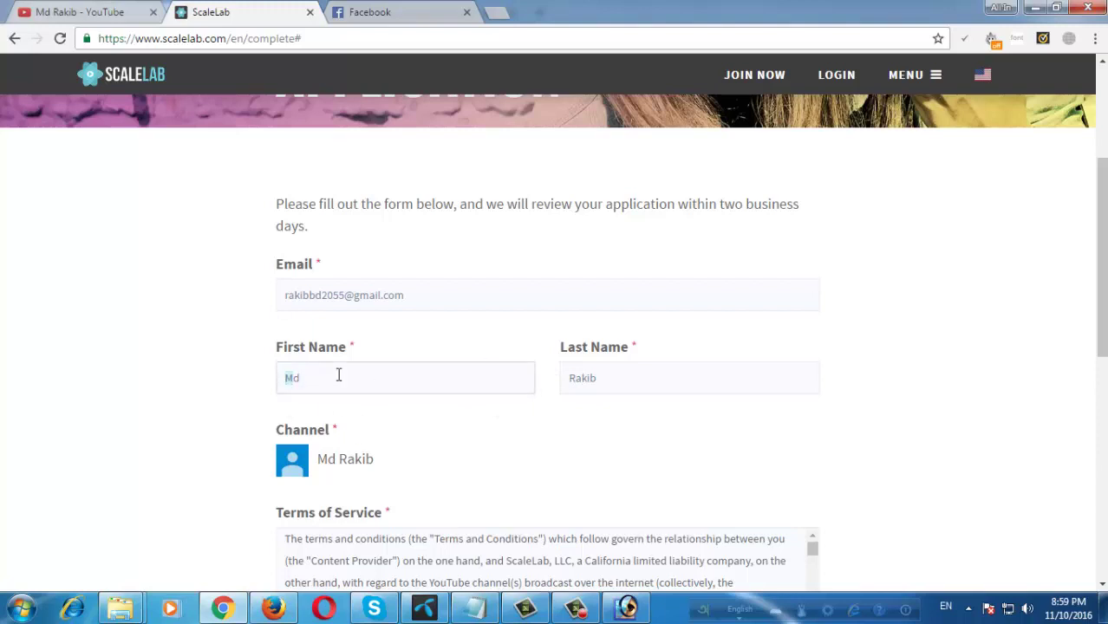
drag(569, 378, 638, 383)
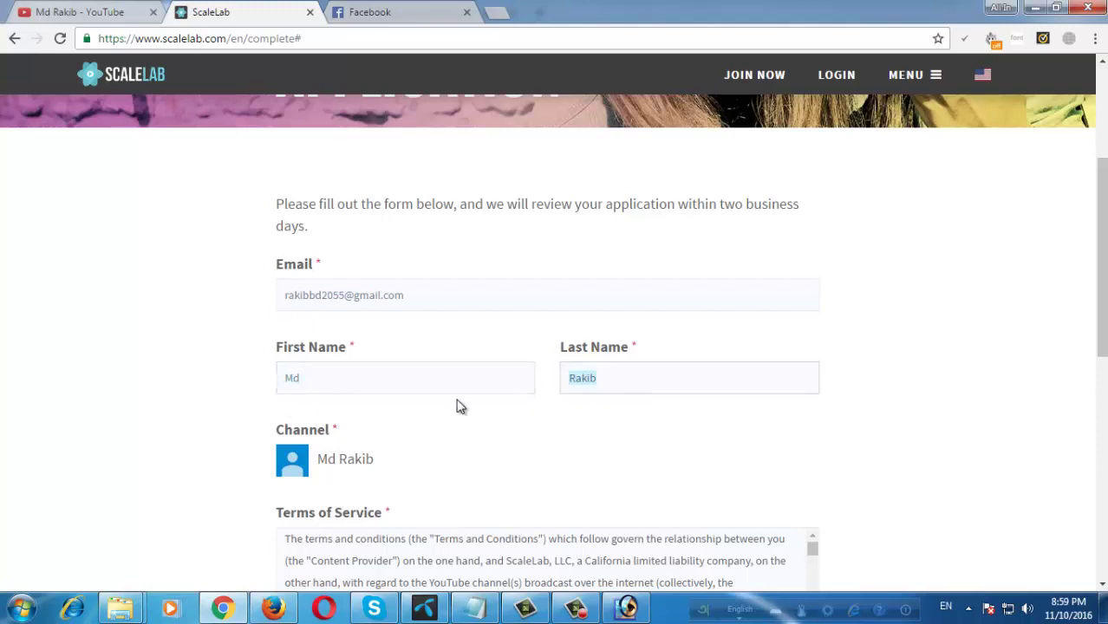
scroll(458, 406, down, 3)
click(282, 404)
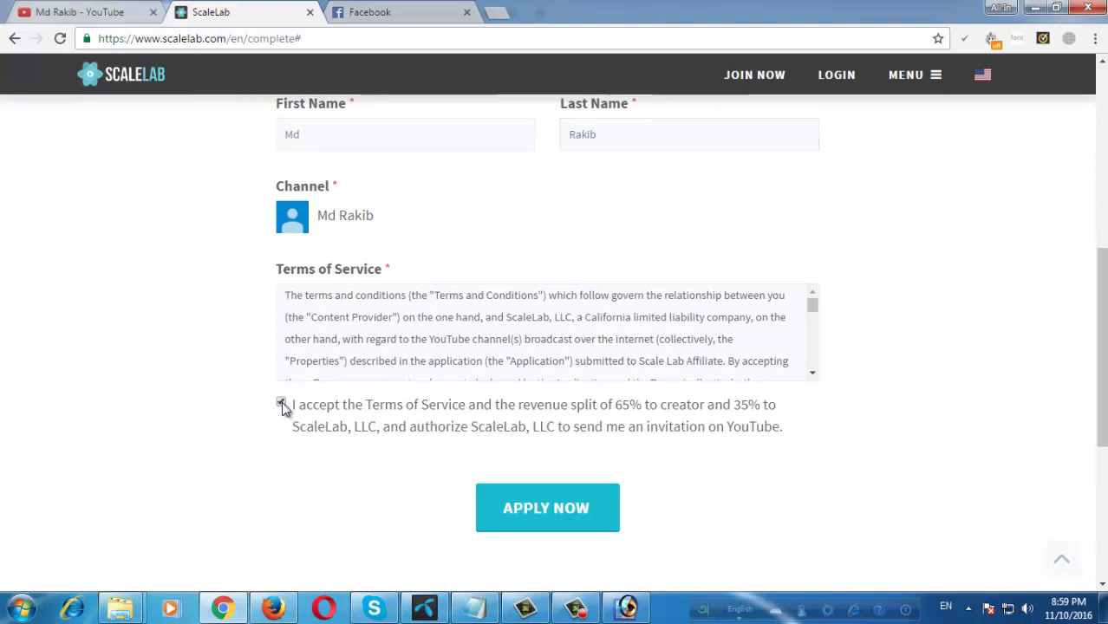
Submit the ScaleLab application and highlight the notice about the confirmation email on the thank-you page.
click(570, 509)
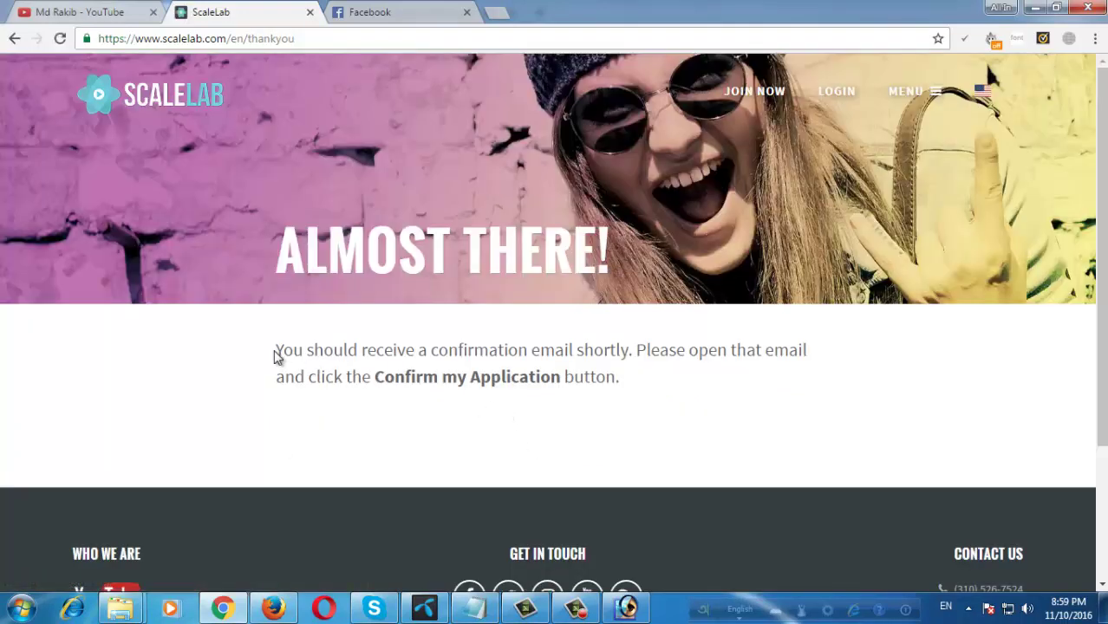
drag(276, 351, 626, 386)
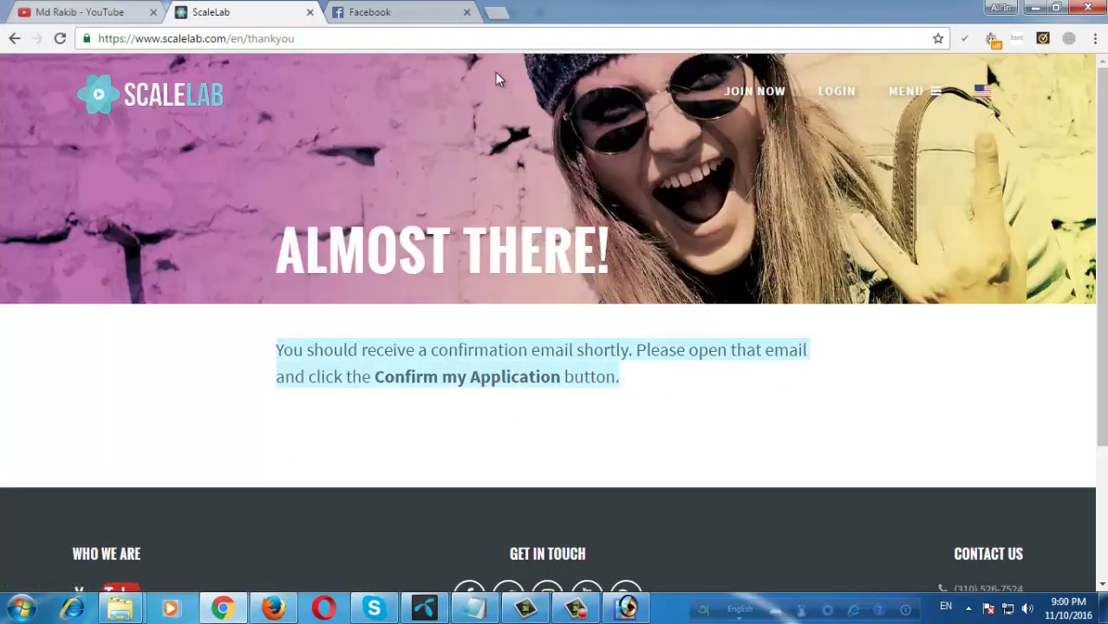
Open Gmail in a new browser tab and confirm the application through the "Confirm your application to ScaleLab Network" email.
click(500, 14)
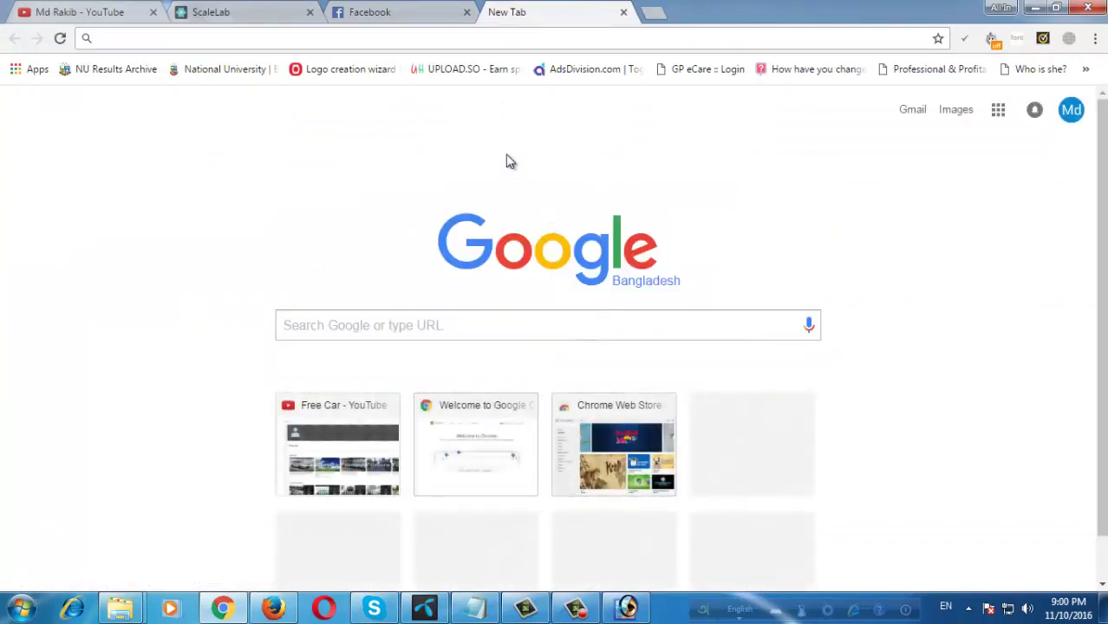
click(921, 111)
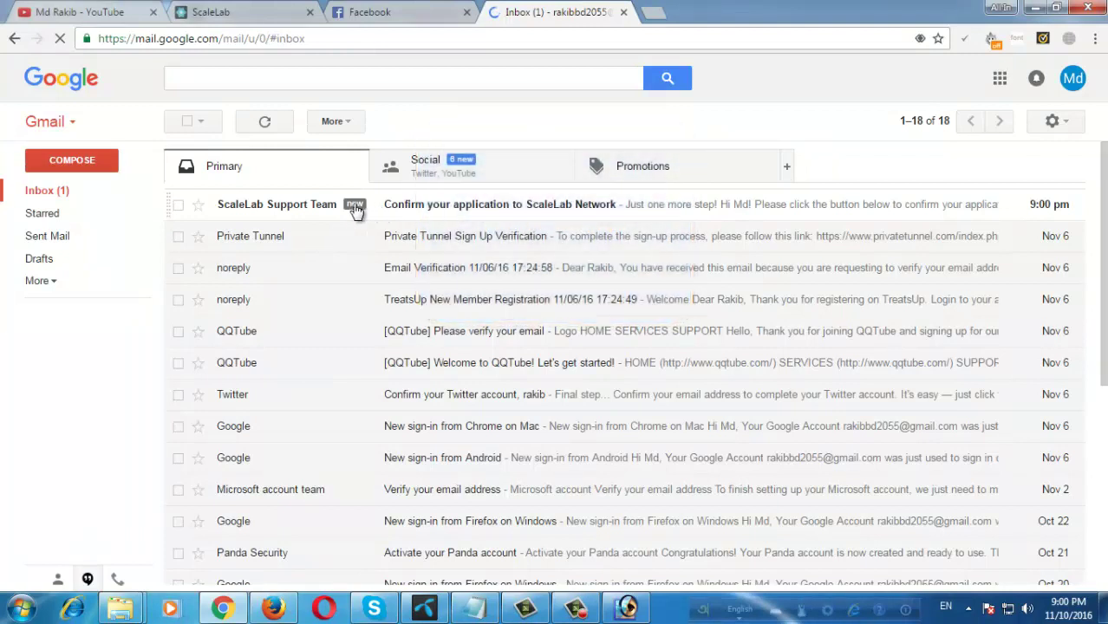
click(405, 214)
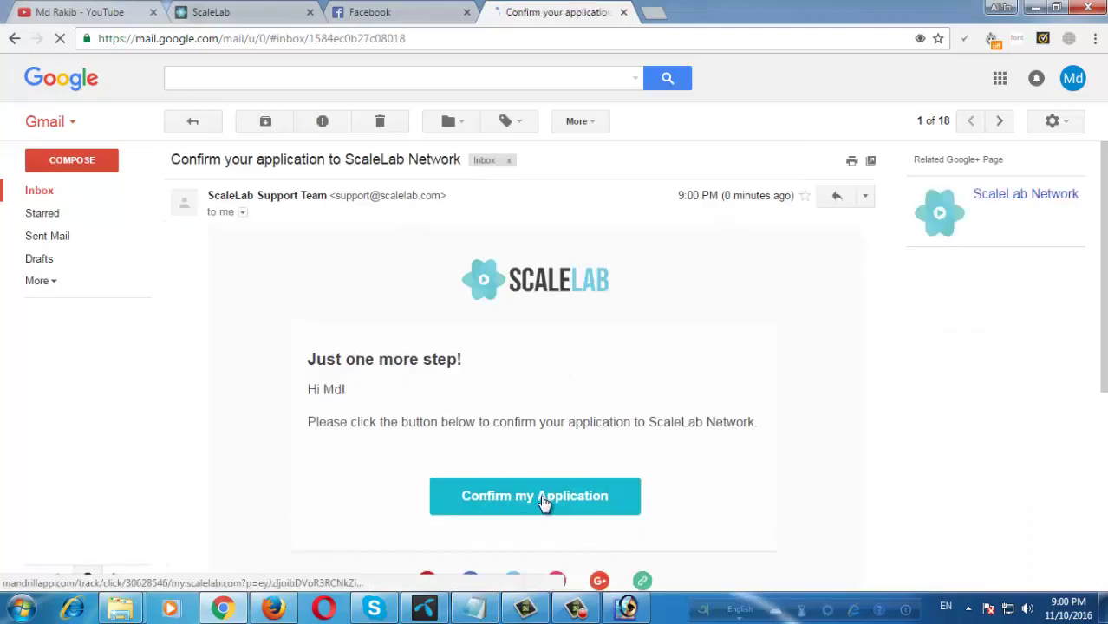
click(543, 501)
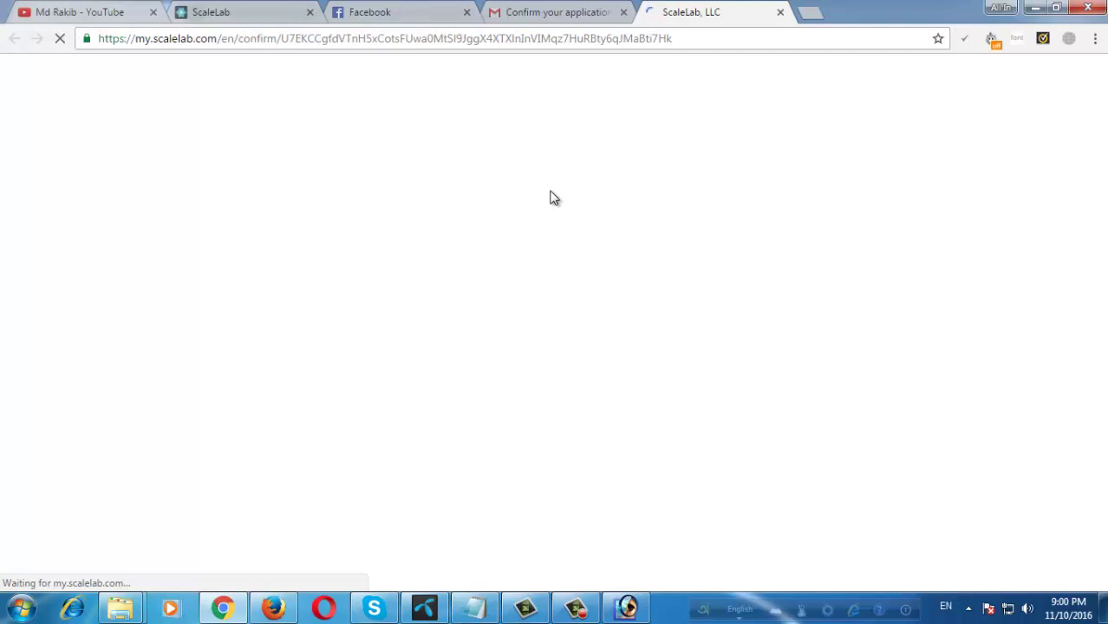
scroll(483, 240, down, 2)
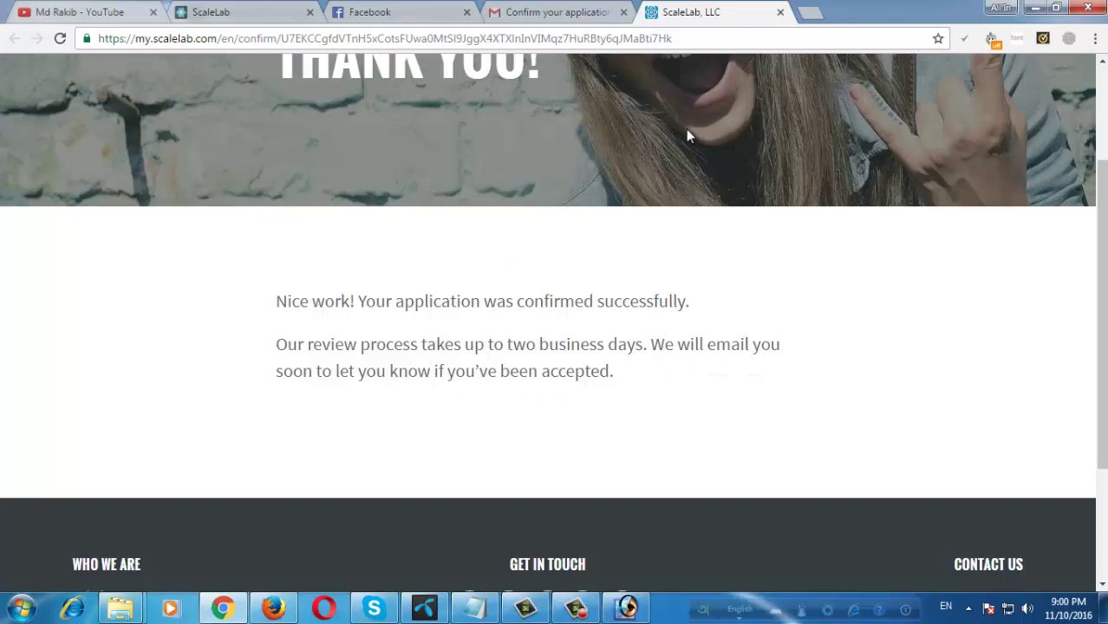
Close the ScaleLab confirmation page and return to the Gmail inbox with the full label list expanded.
click(781, 14)
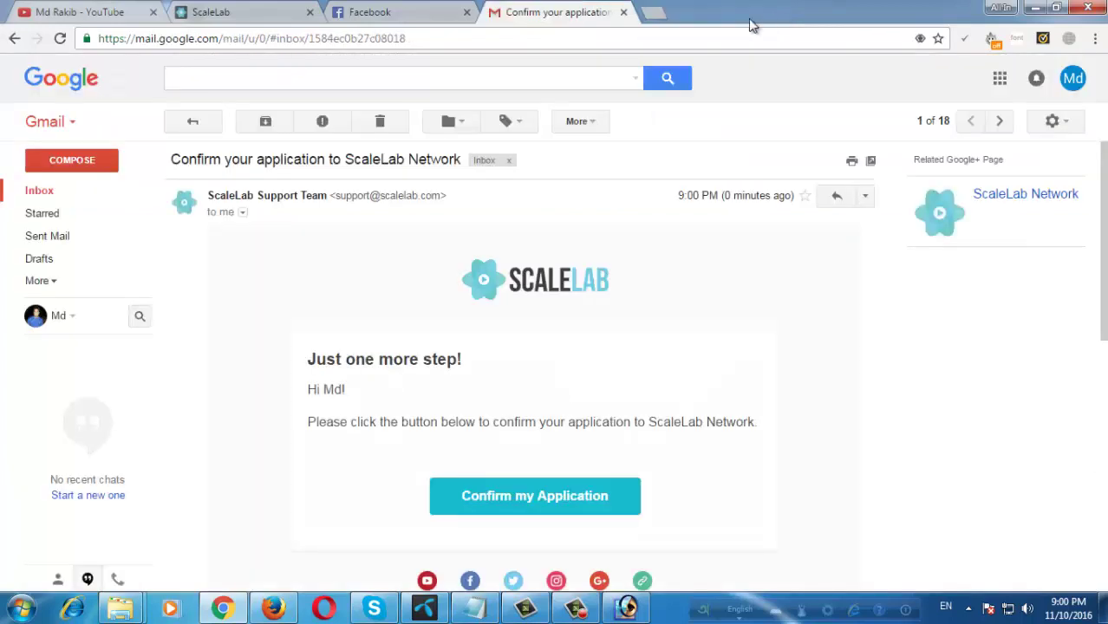
click(38, 194)
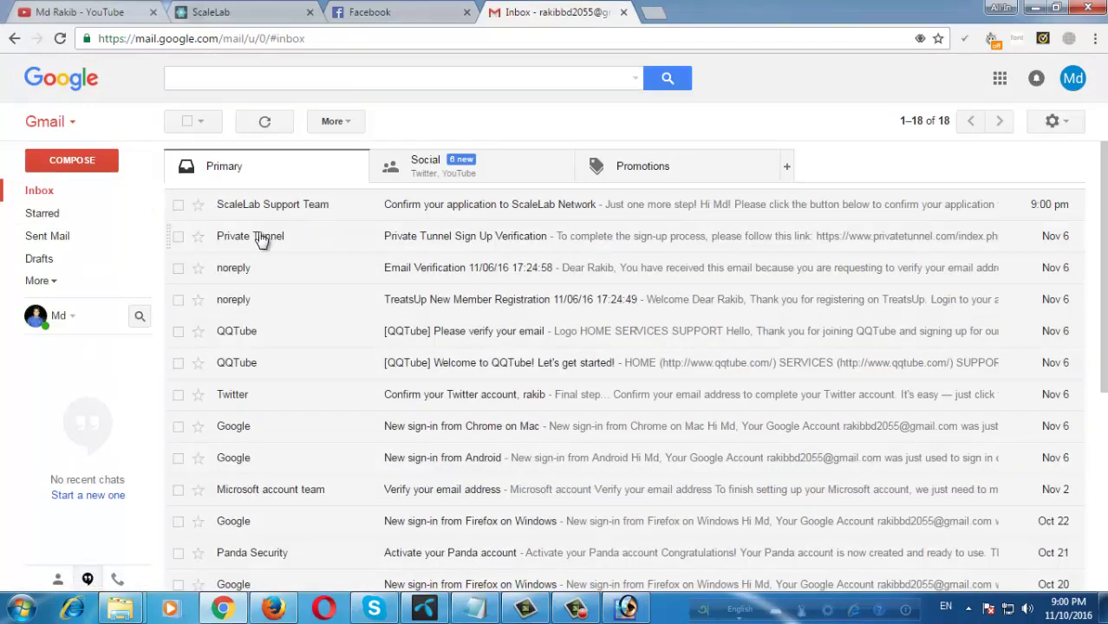
click(62, 282)
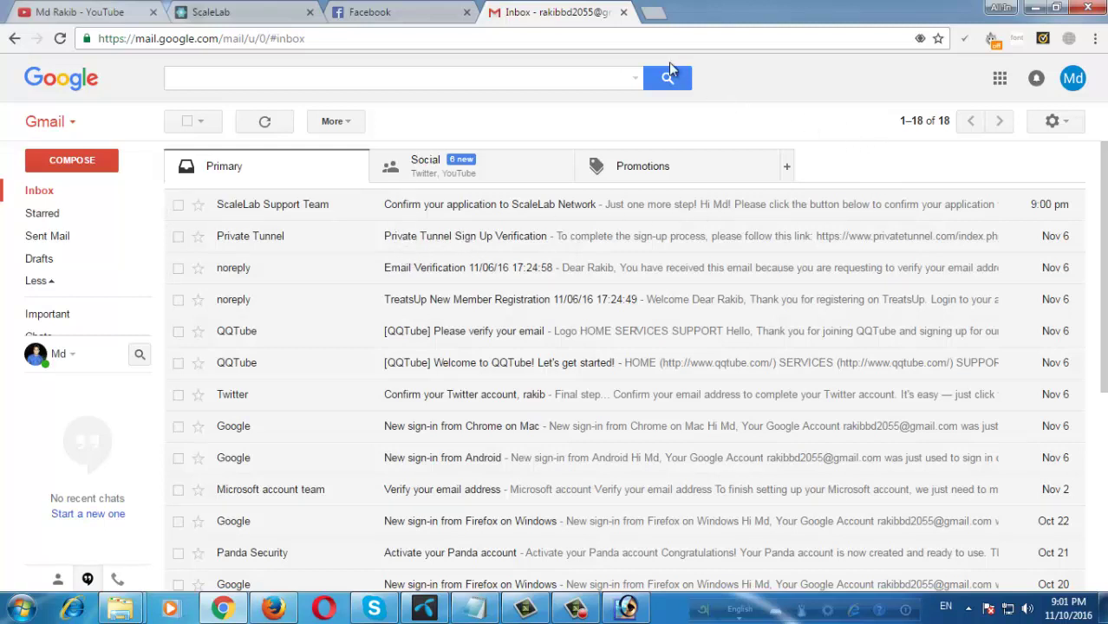
Search YouTube for "free earning tips" and open the Free Earning Tips channel.
click(659, 14)
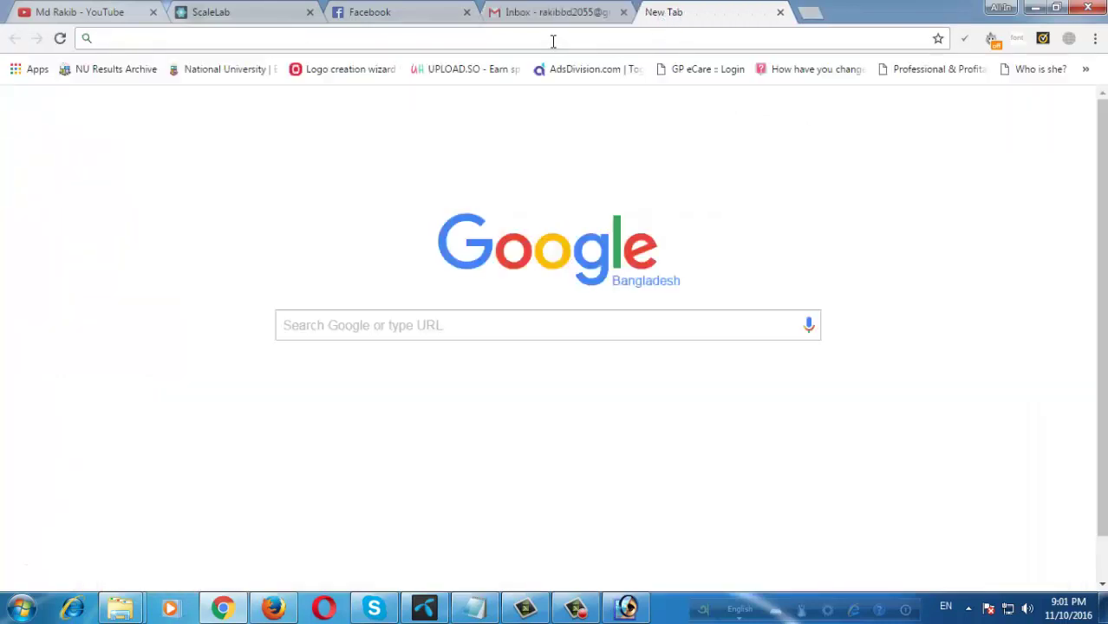
click(110, 17)
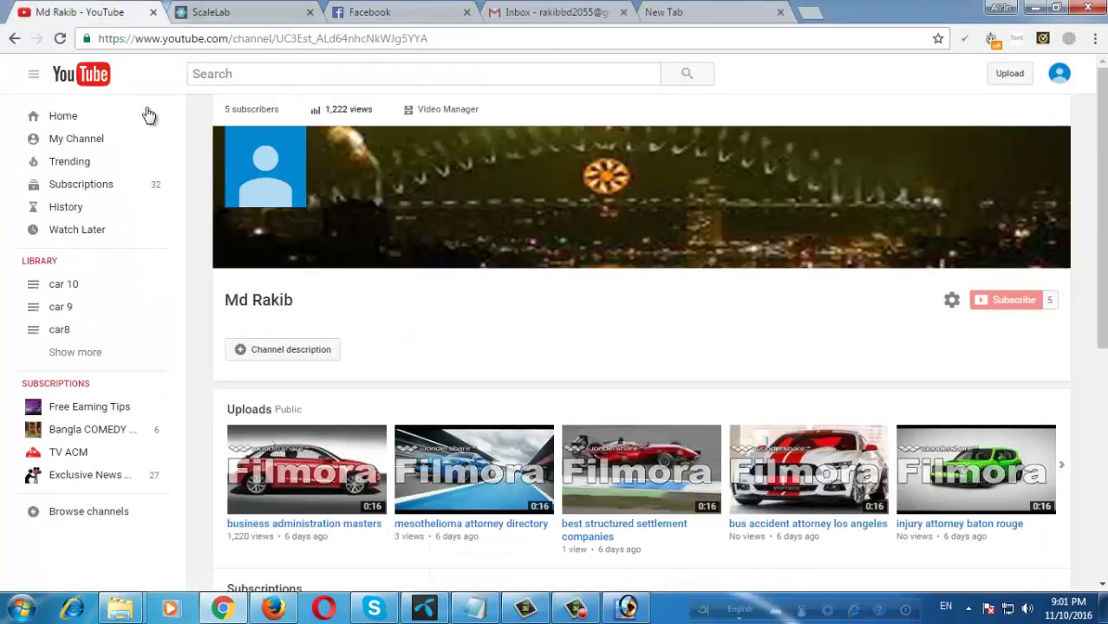
click(80, 78)
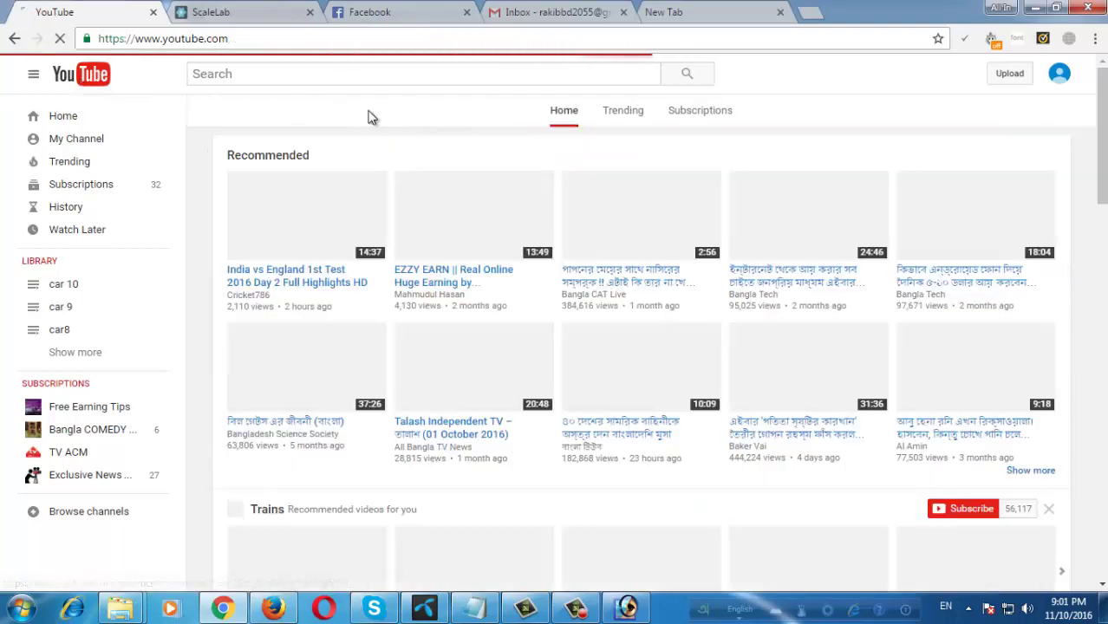
click(333, 75)
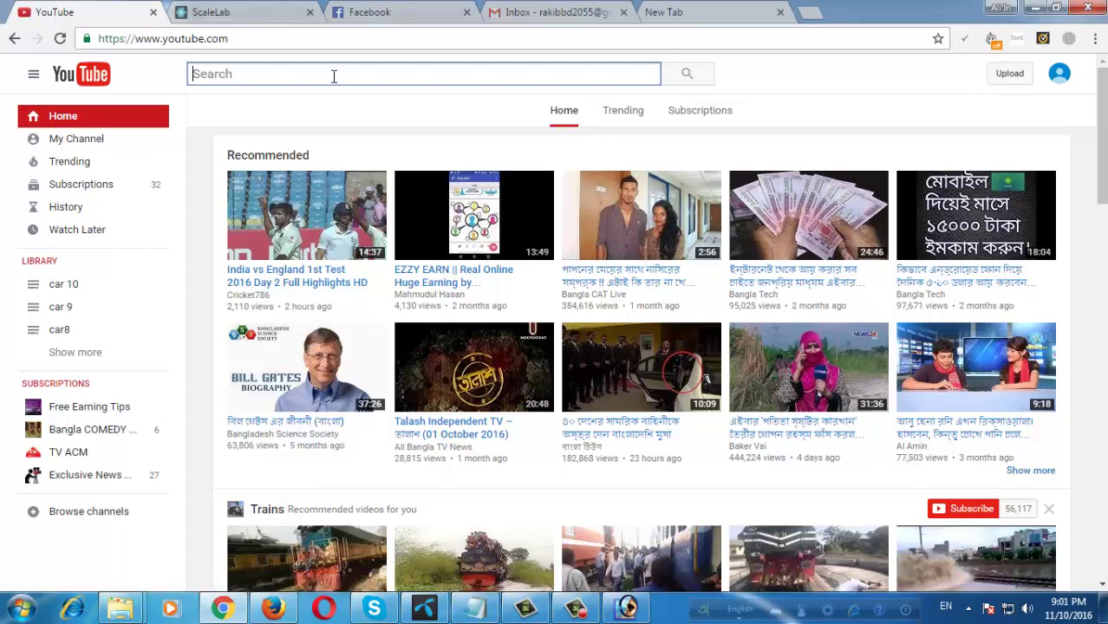
text(free )
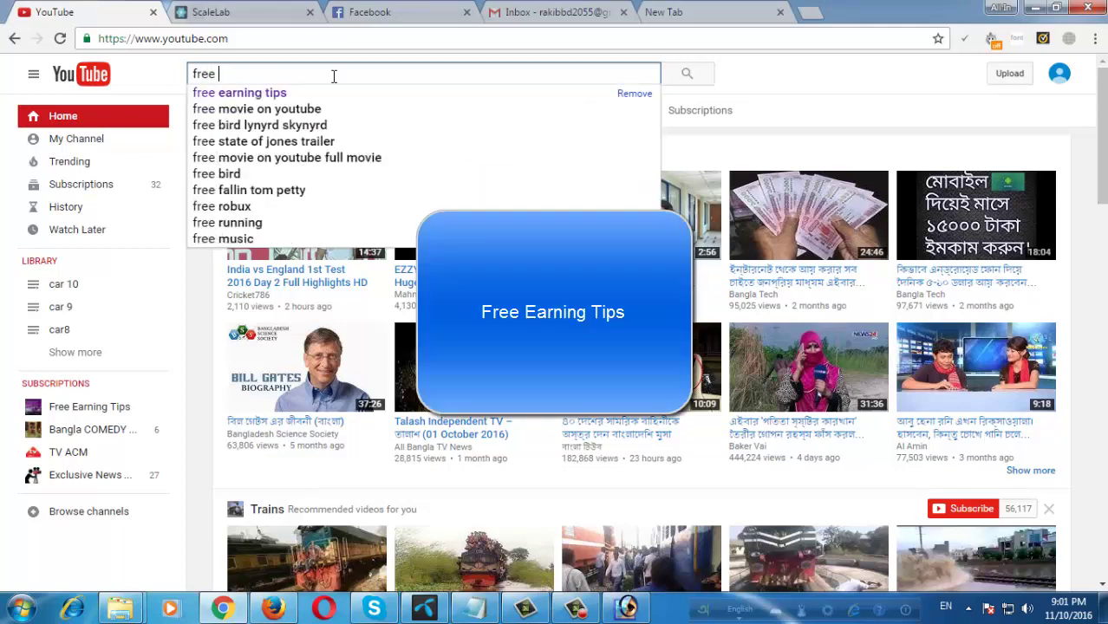
text(earn)
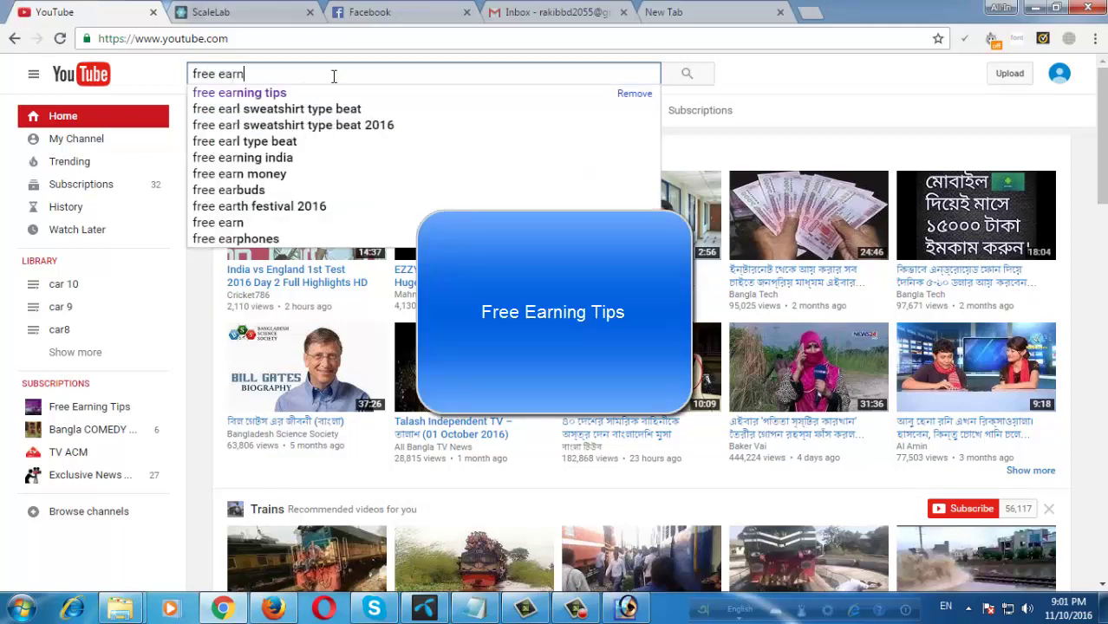
text(ing )
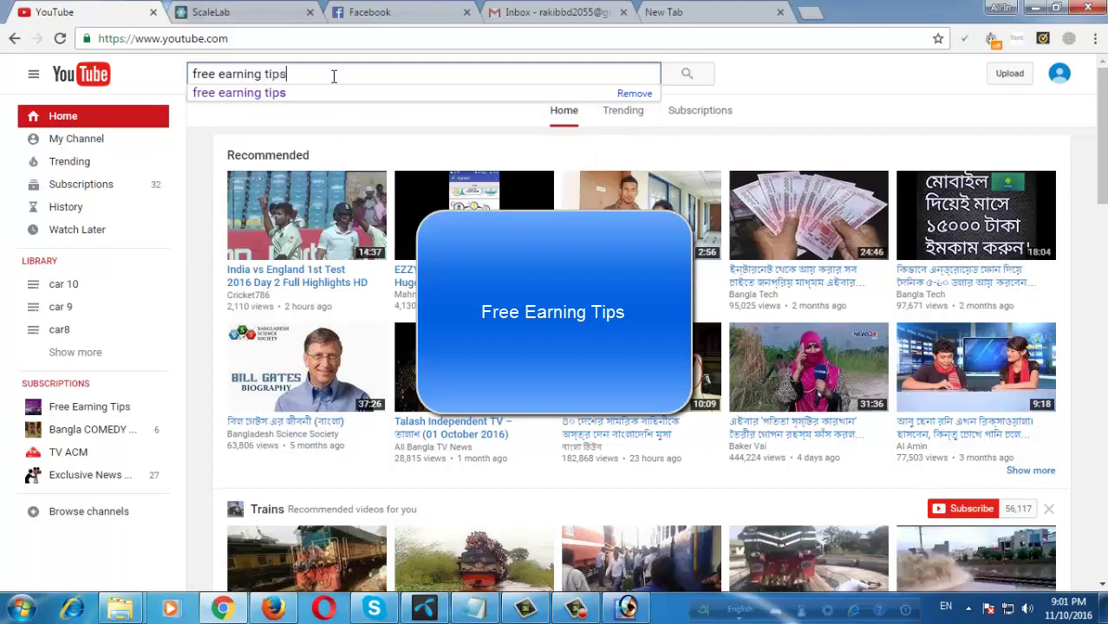
text(tips)
key(Return)
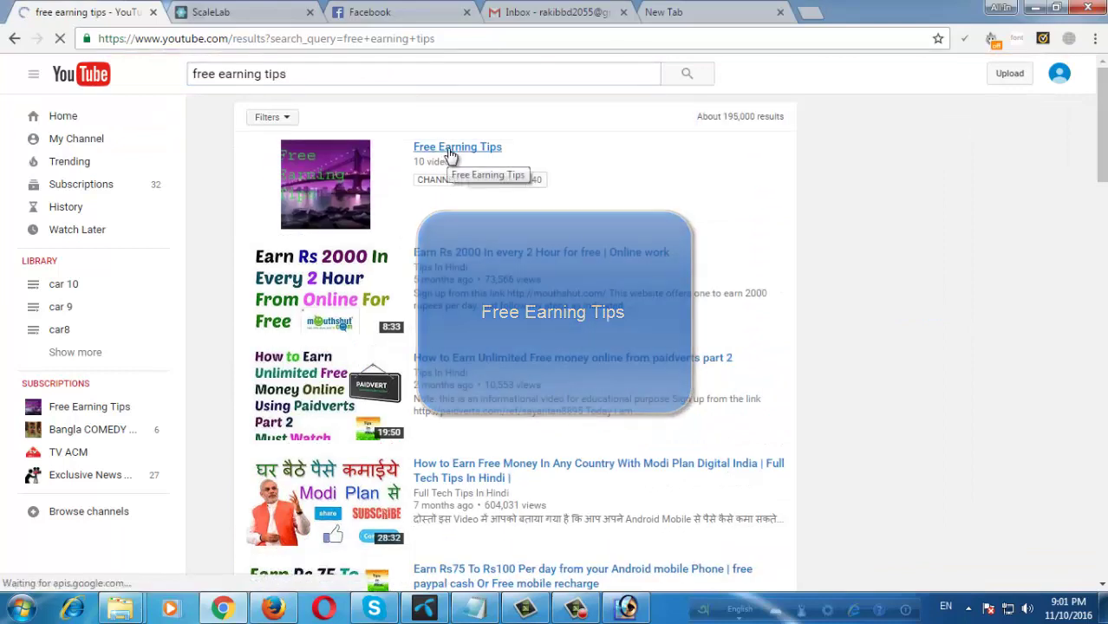
click(451, 152)
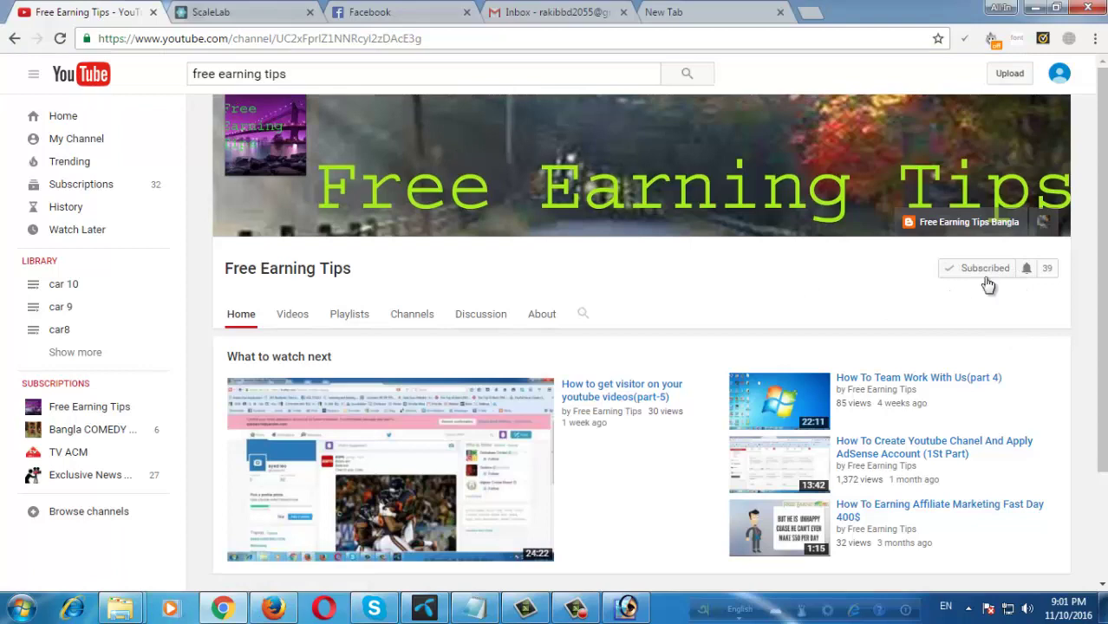
Look over the Free Earning Tips channel and open the video "How to get visitor on your youtube videos(part-5)" in a new browser tab.
scroll(358, 318, down, 3)
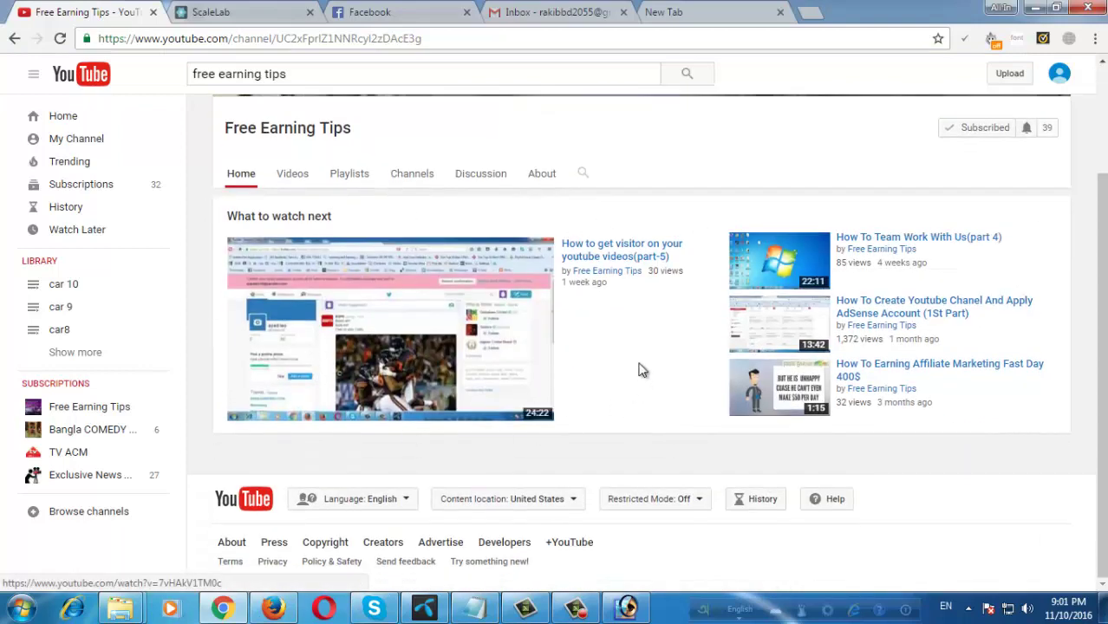
scroll(639, 368, up, 3)
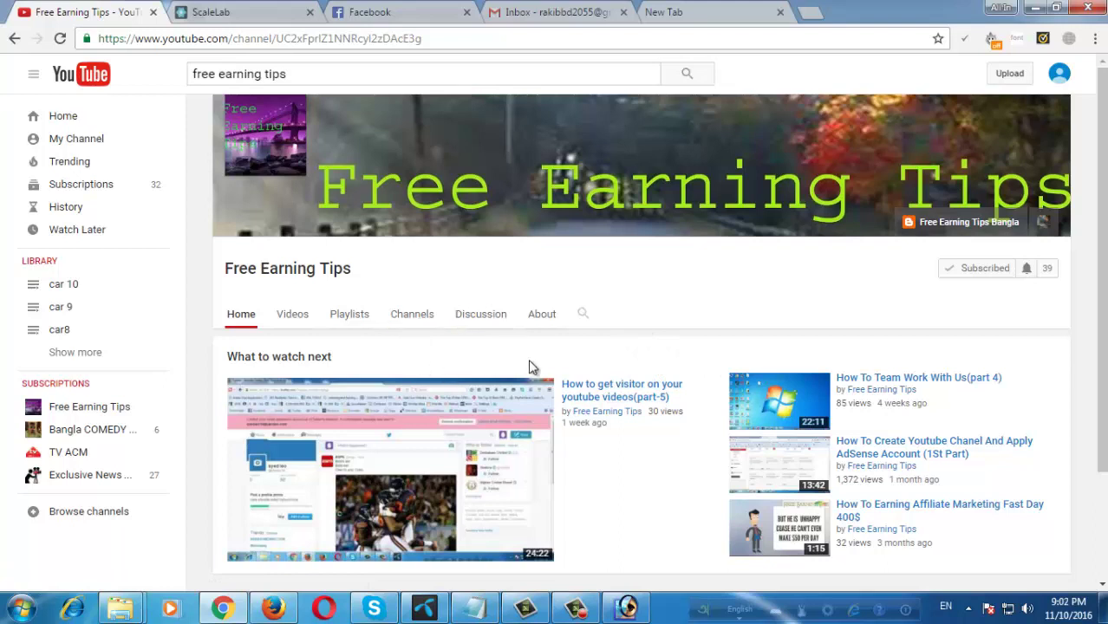
right_click(600, 407)
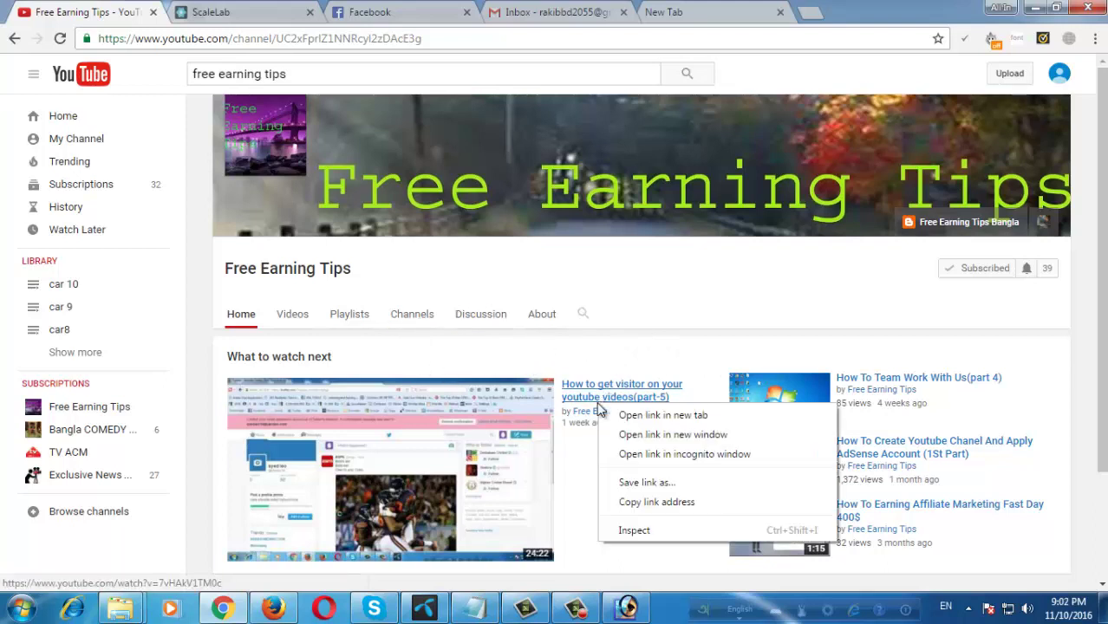
click(651, 415)
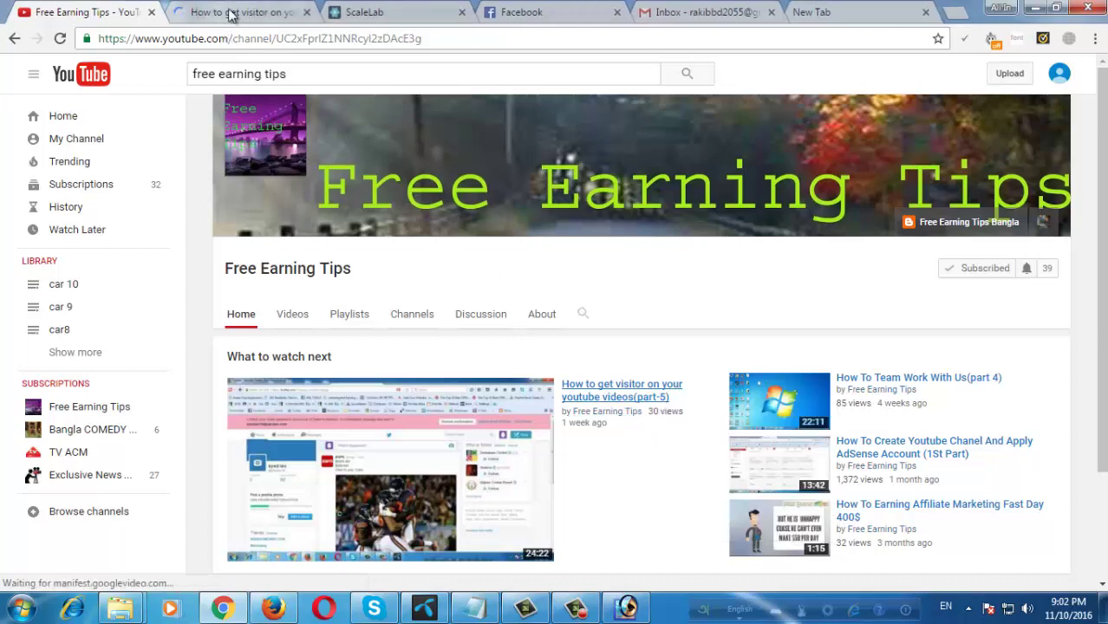
click(230, 13)
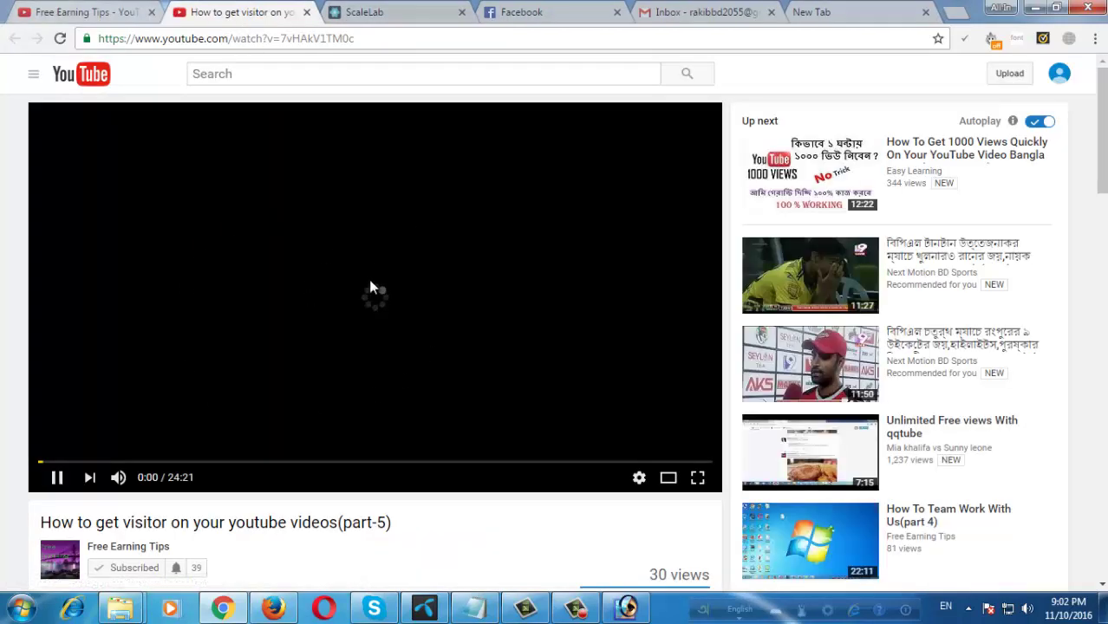
Expand the video's full description to view its links and pause the playback.
scroll(368, 286, down, 3)
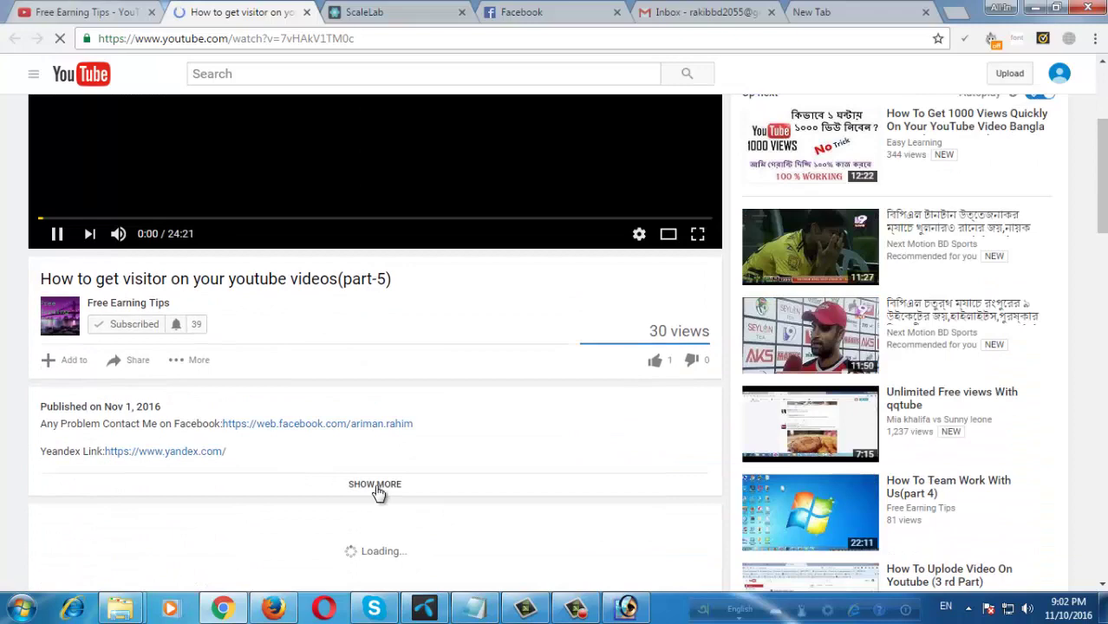
click(376, 487)
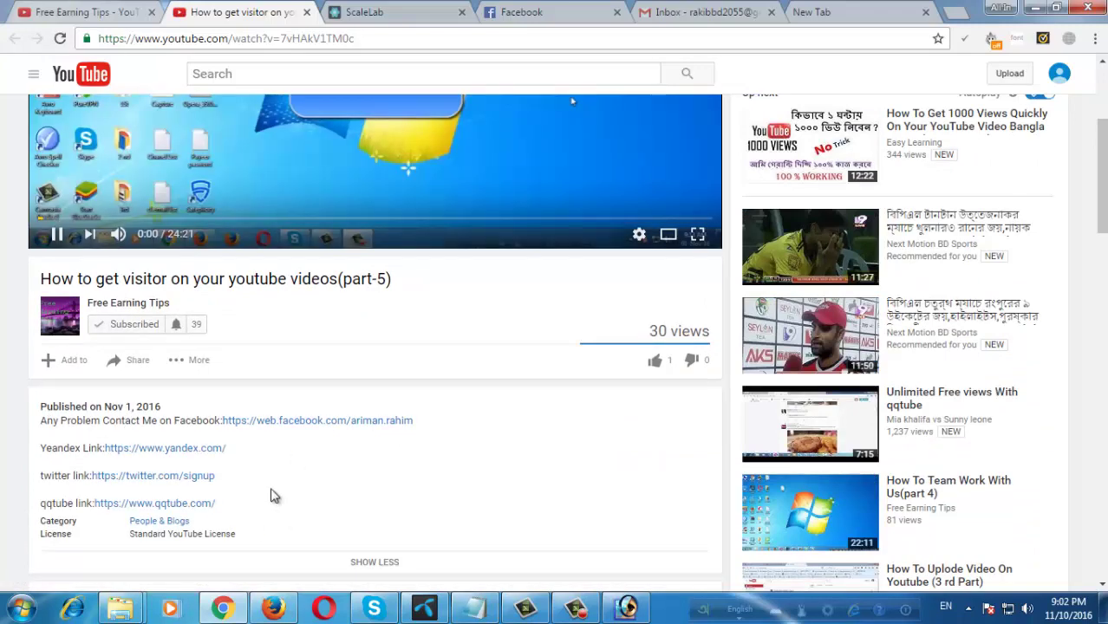
scroll(292, 395, up, 3)
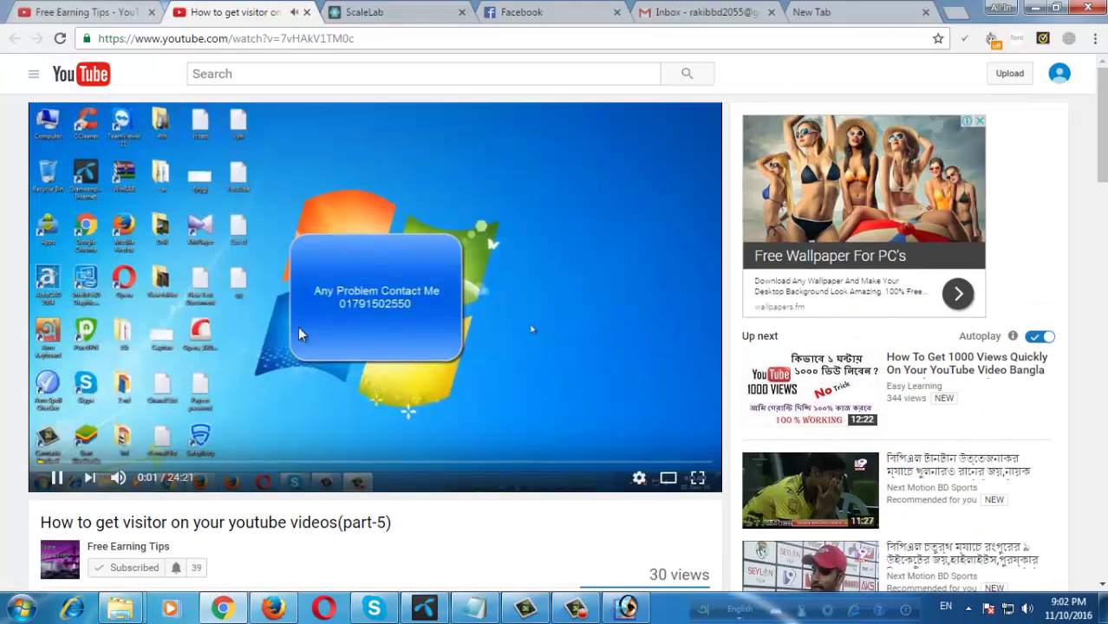
click(261, 379)
scroll(291, 362, down, 2)
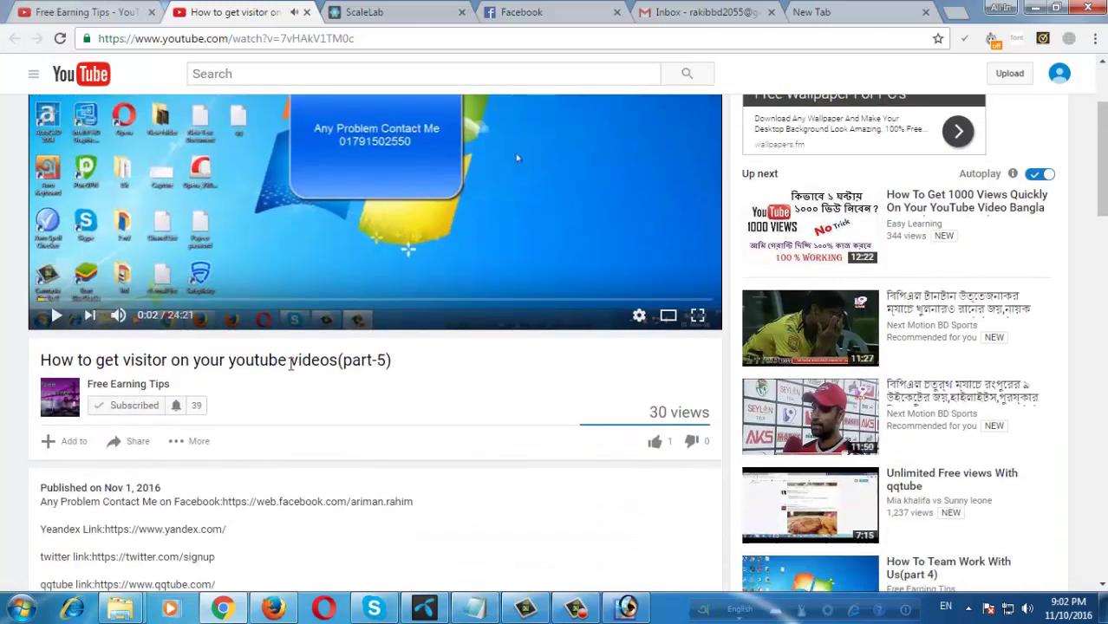
Highlight the video's title and look over the links in its description.
drag(41, 360, 401, 368)
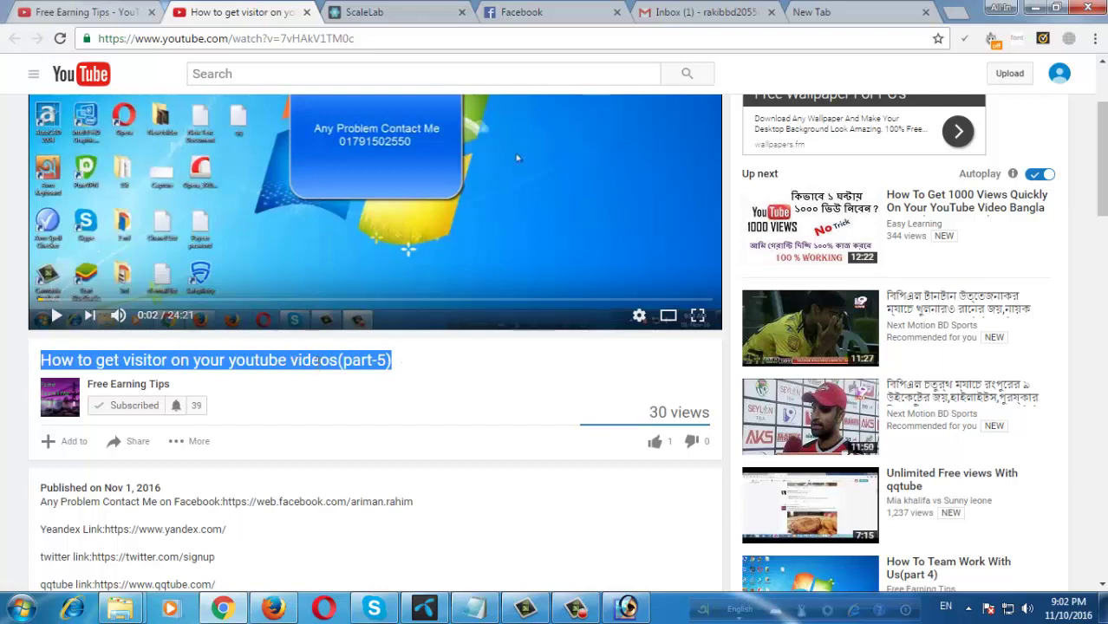
click(170, 364)
drag(41, 364, 398, 363)
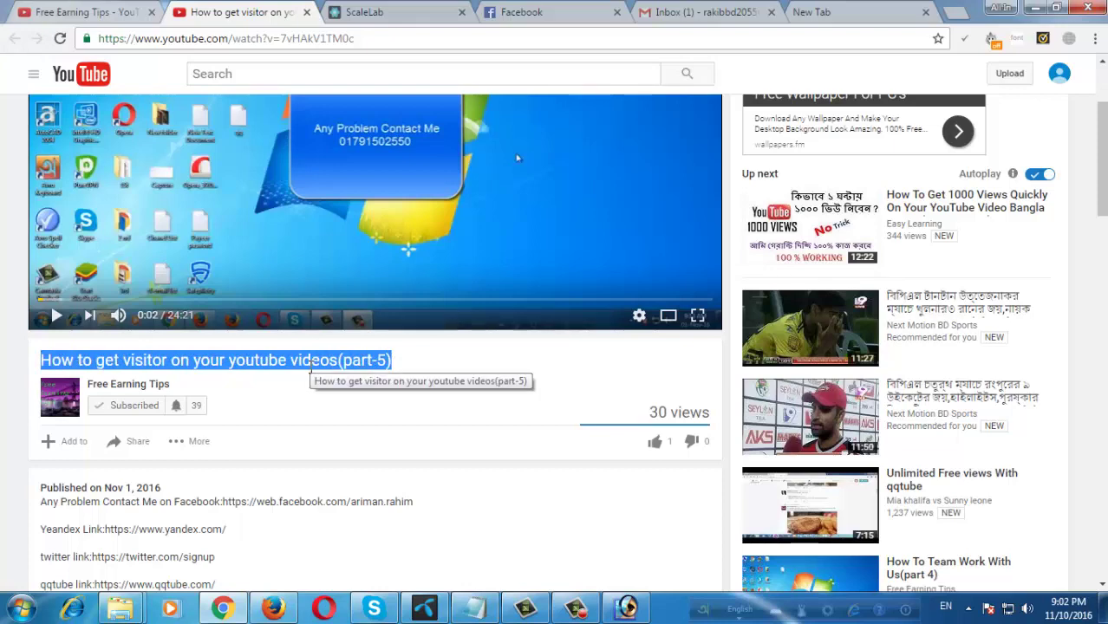
scroll(389, 365, down, 2)
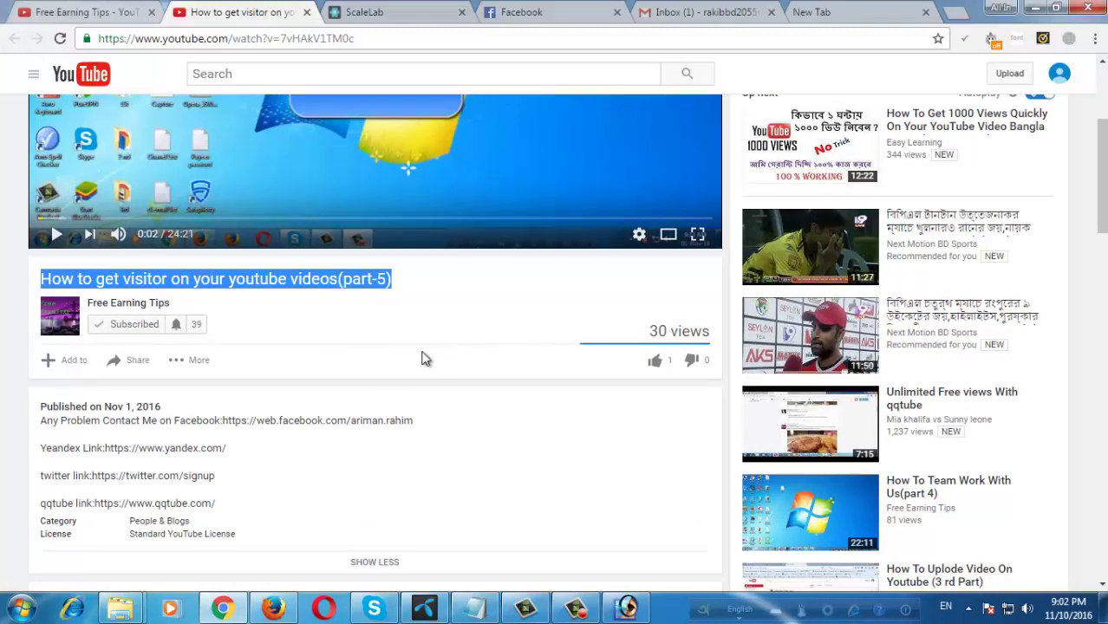
scroll(423, 359, up, 3)
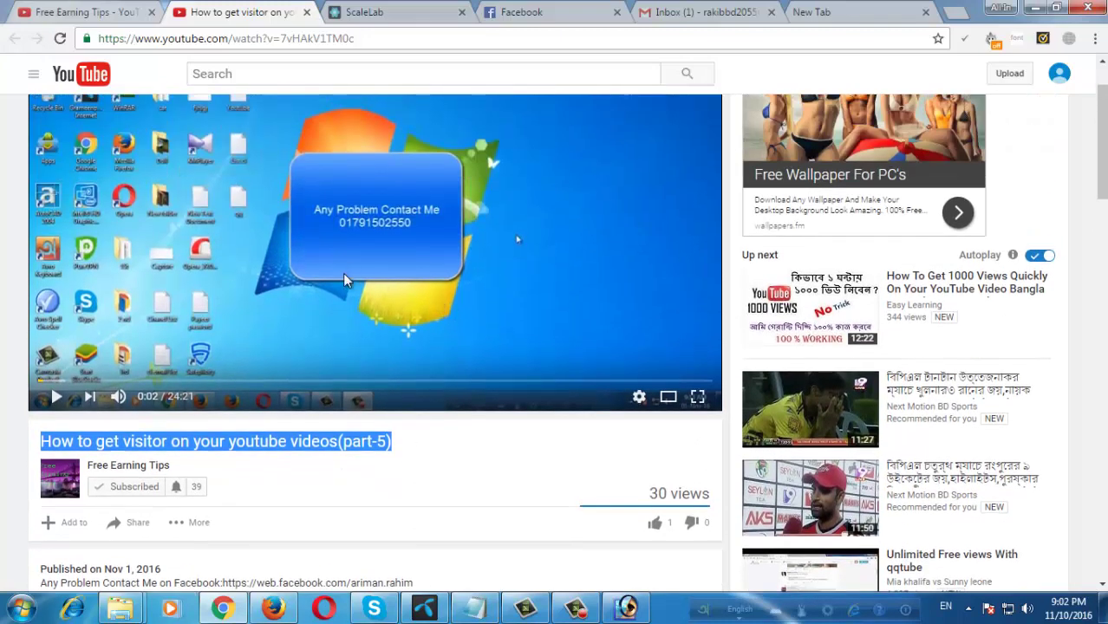
Close the video page and open the "Application confirmation to join ScaleLab Network" email in the Gmail inbox.
click(307, 12)
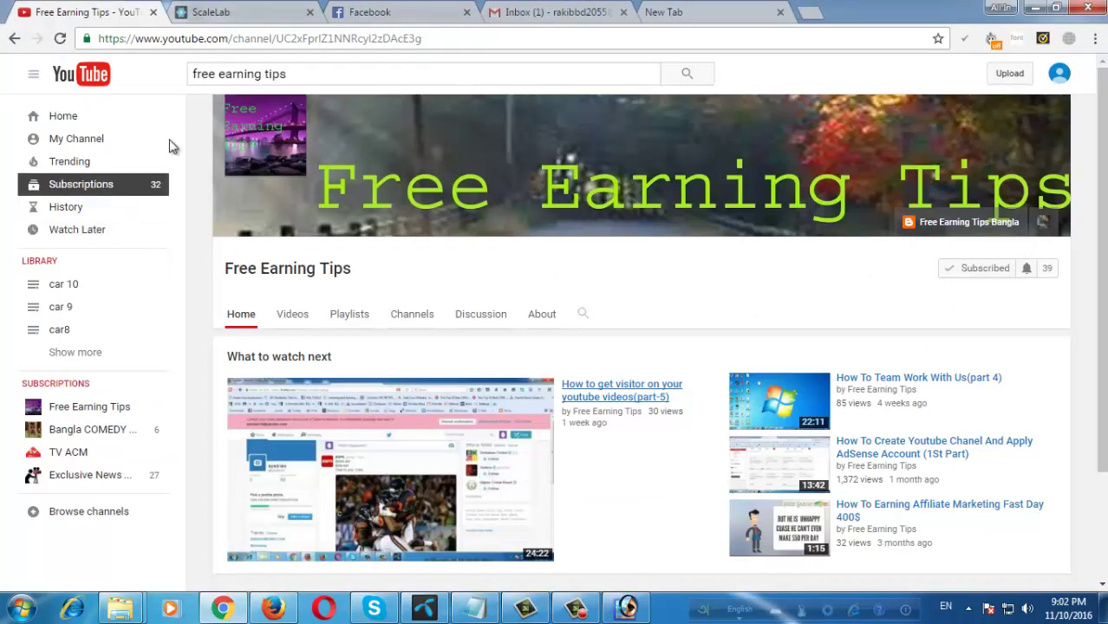
click(538, 13)
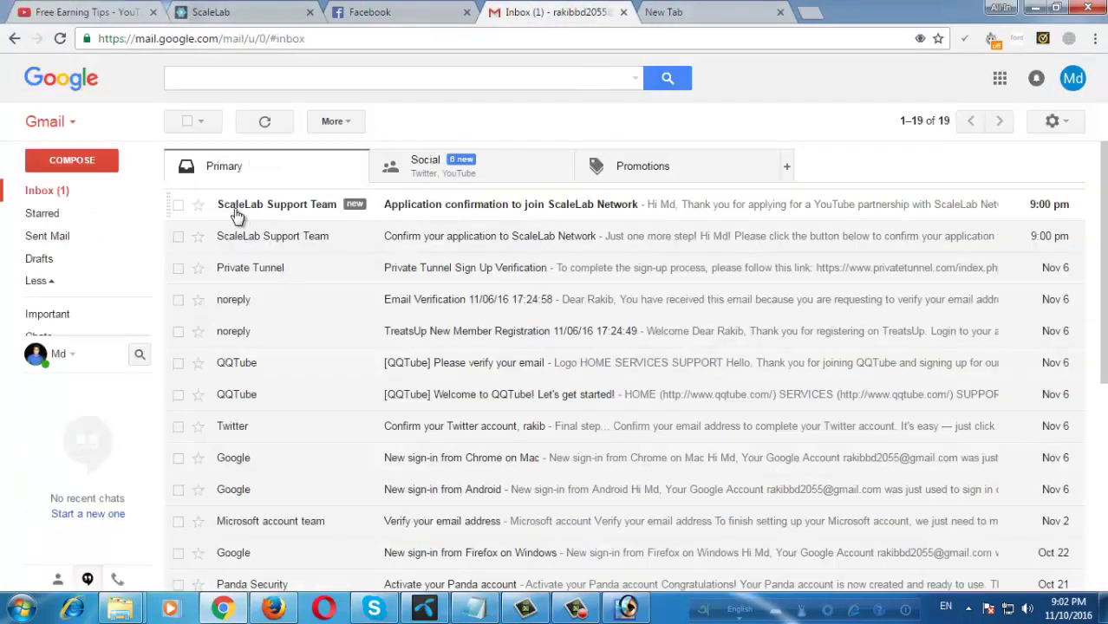
click(318, 212)
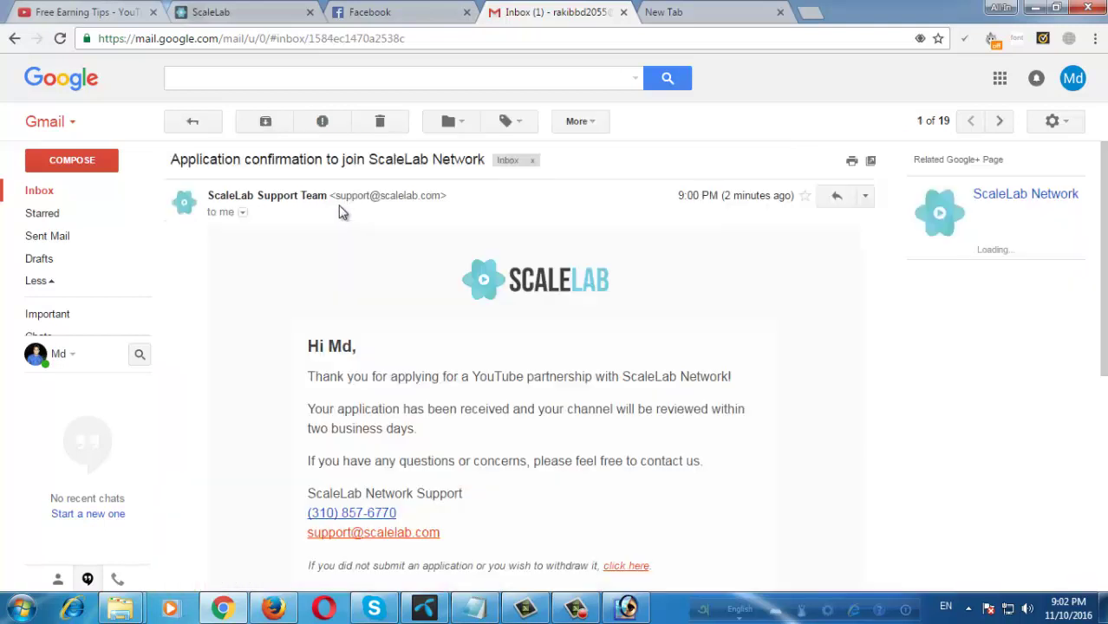
Highlight the body text of the ScaleLab application confirmation email to read it, and return to the inbox.
drag(315, 376, 468, 498)
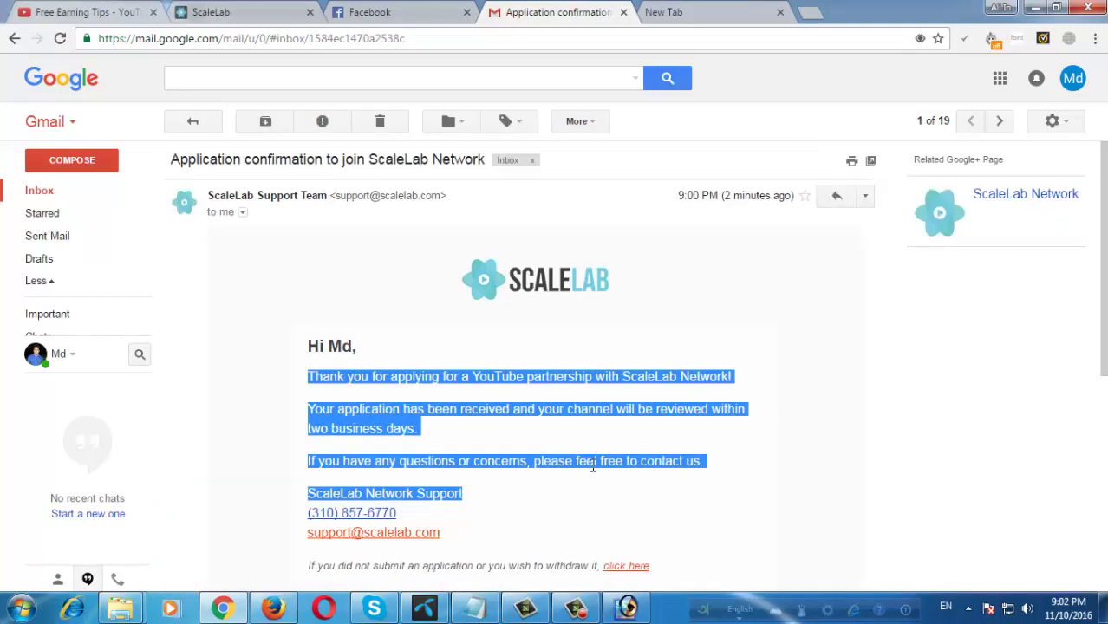
click(524, 433)
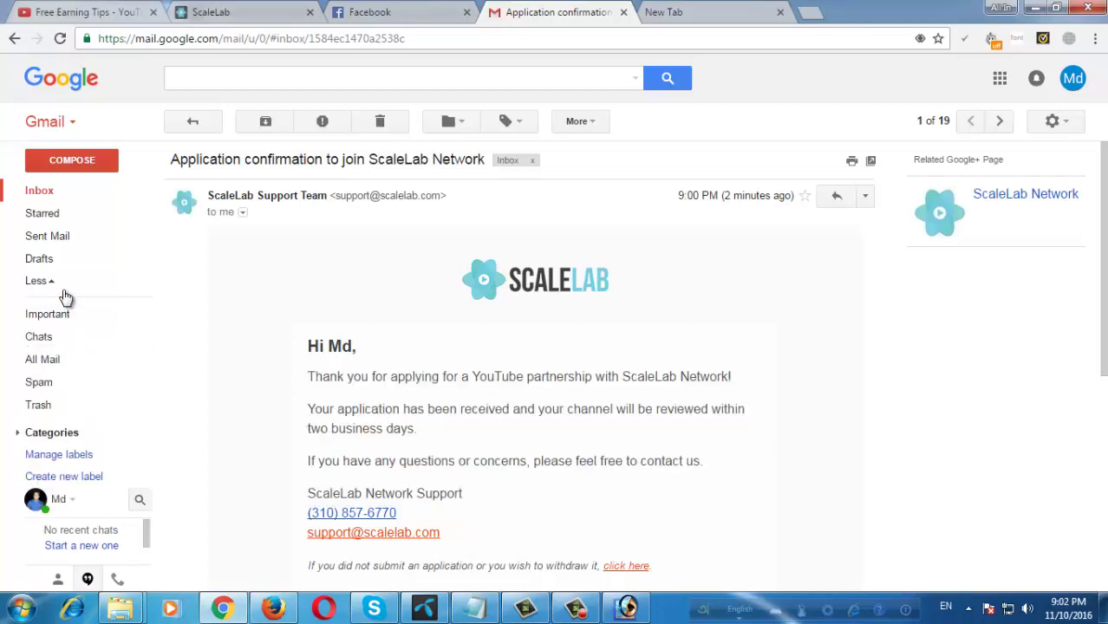
click(38, 191)
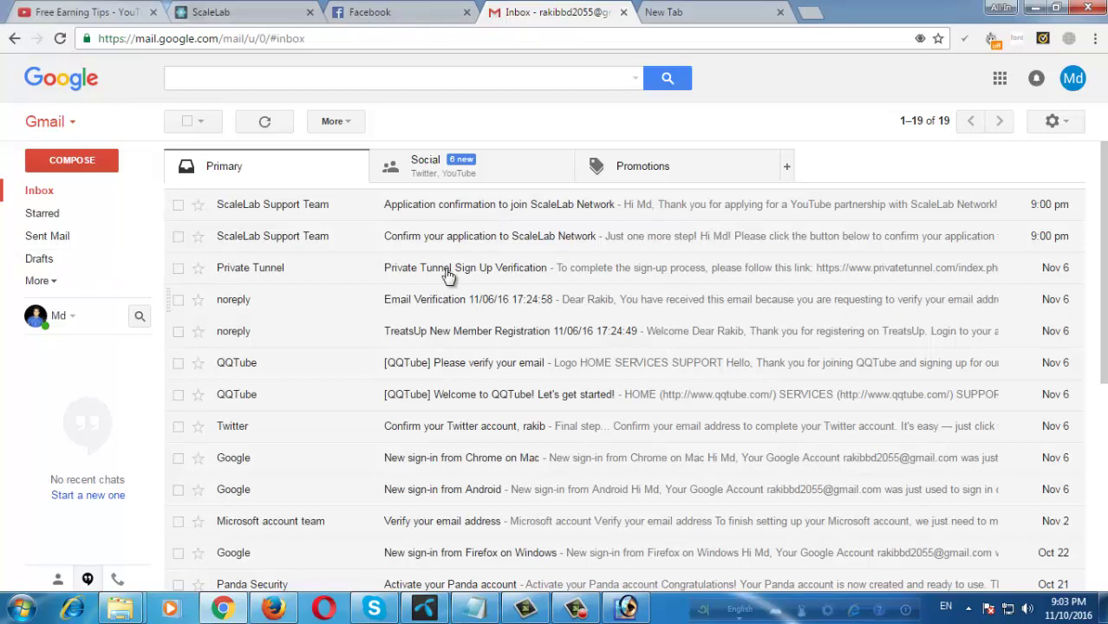
Close the Gmail and empty browser tabs, and return to the ScaleLab thank-you page with its text highlight cleared.
click(623, 13)
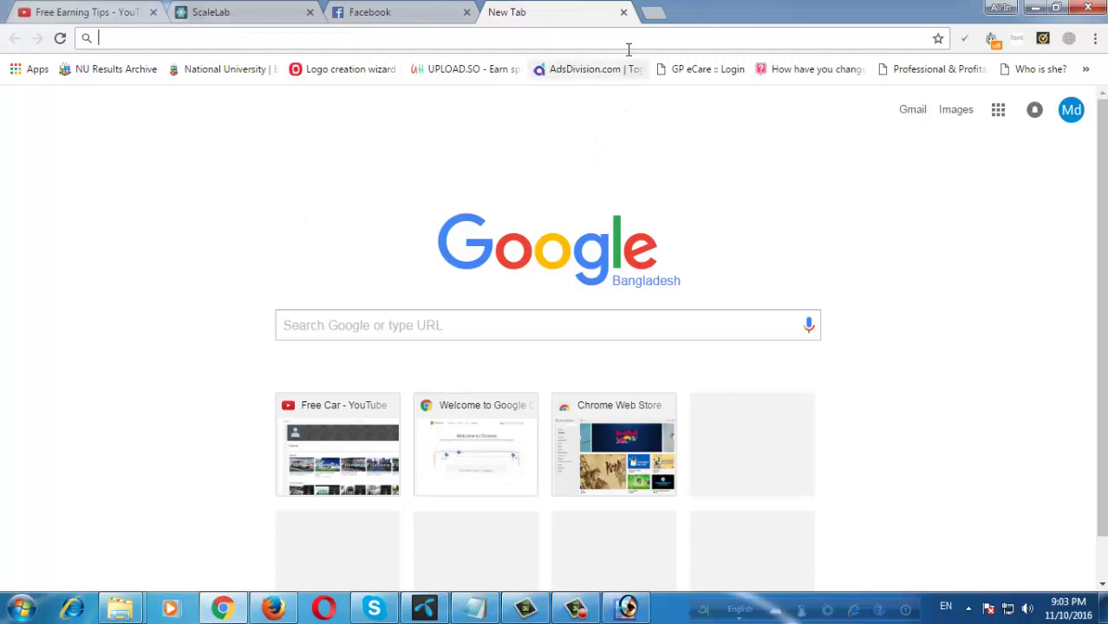
click(622, 14)
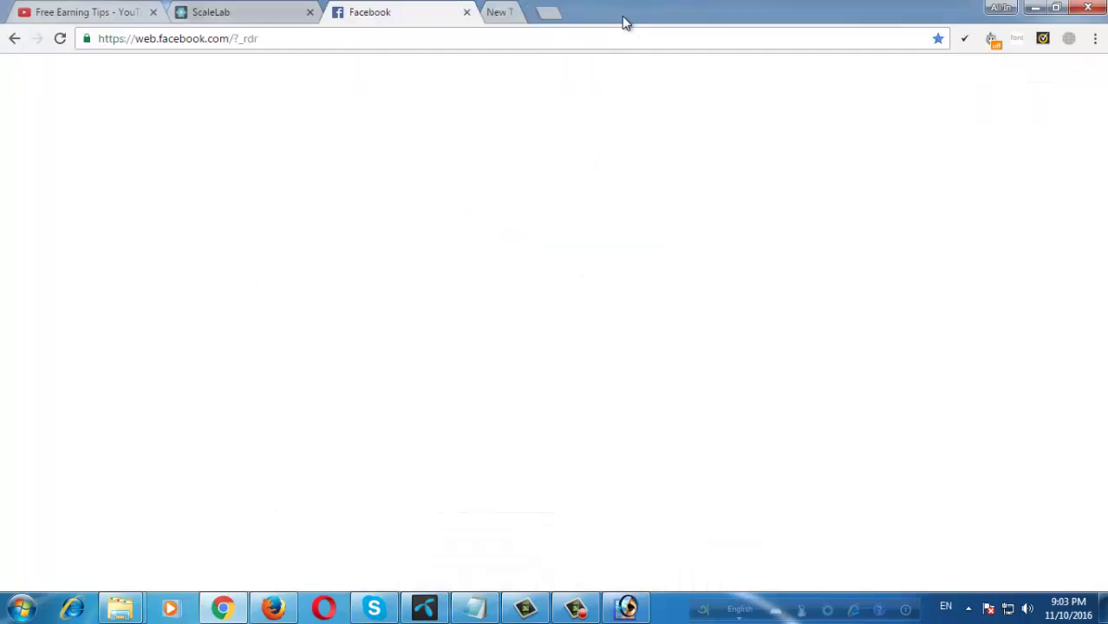
click(255, 11)
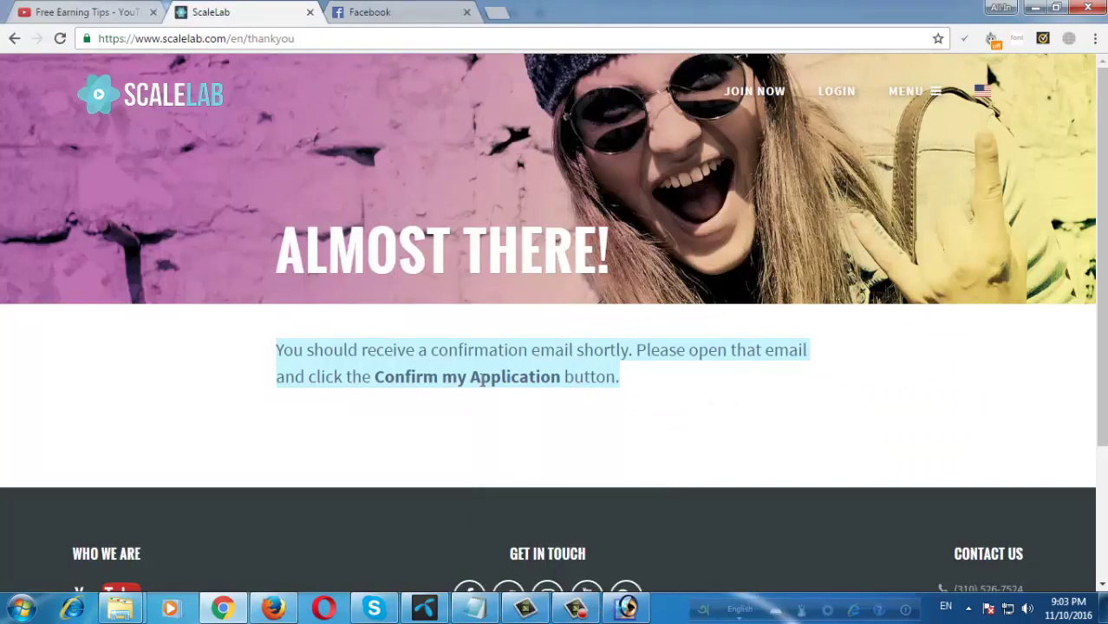
click(438, 366)
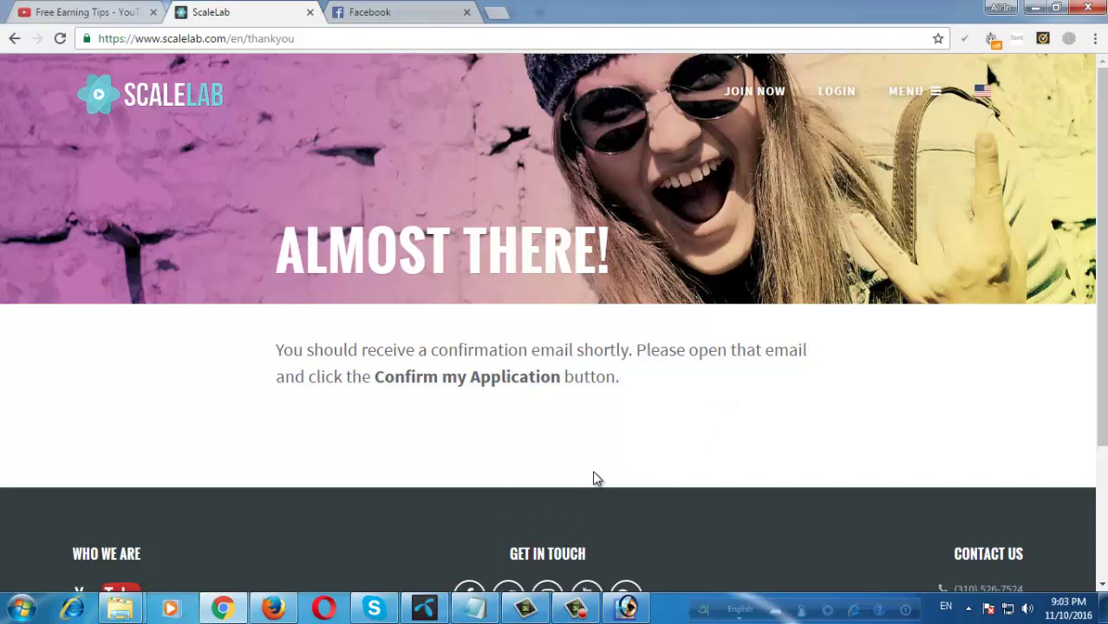